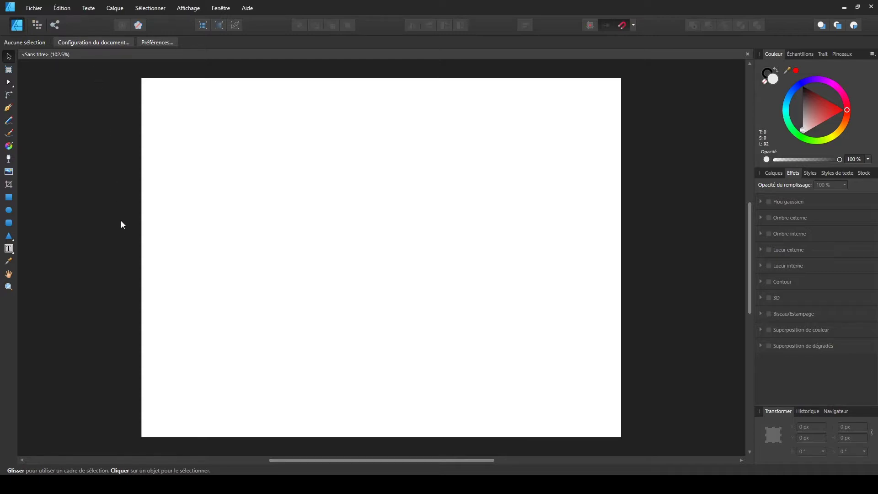
Draw a rounded rectangle about 422 by 254 px near the page's centre and shift it slightly
click(8, 223)
drag(279, 186, 476, 305)
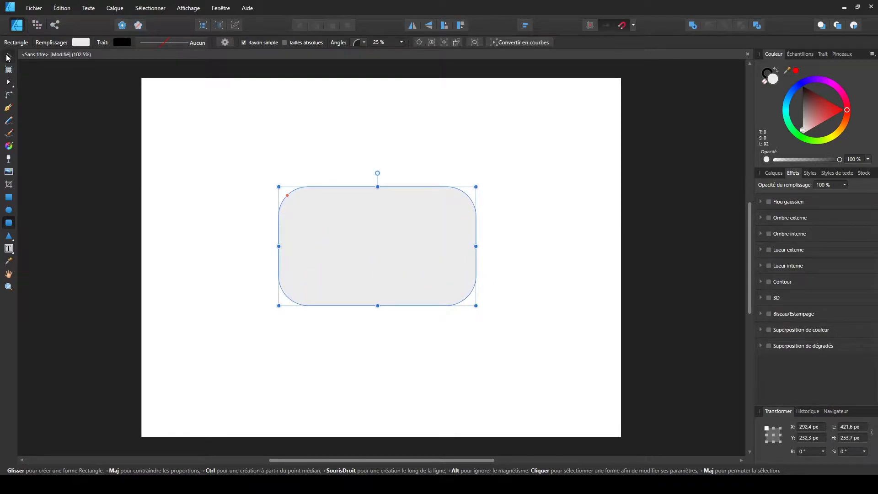
click(8, 56)
drag(334, 234, 322, 232)
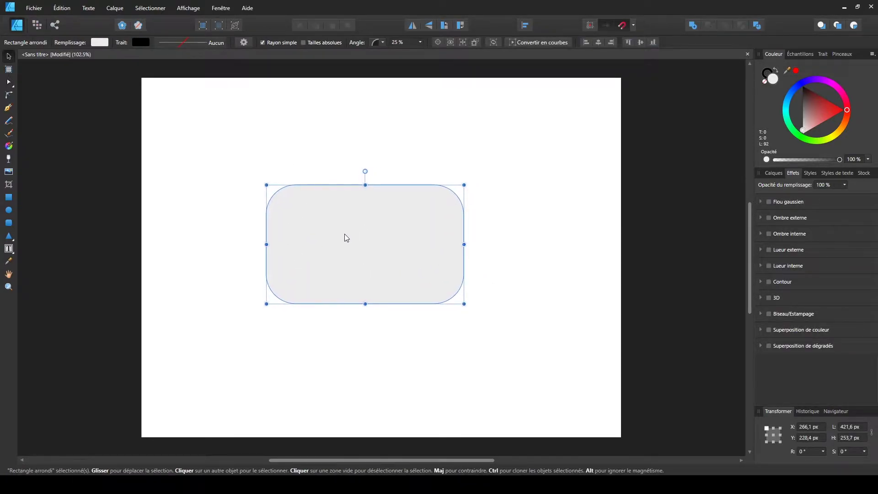
Fill the rounded rectangle with magenta and remove its stroke colour
click(97, 43)
drag(134, 107, 122, 93)
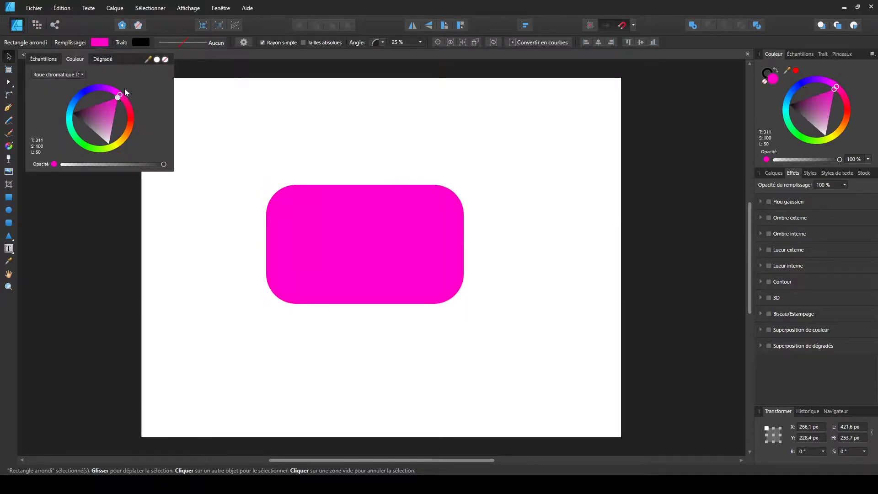
click(141, 42)
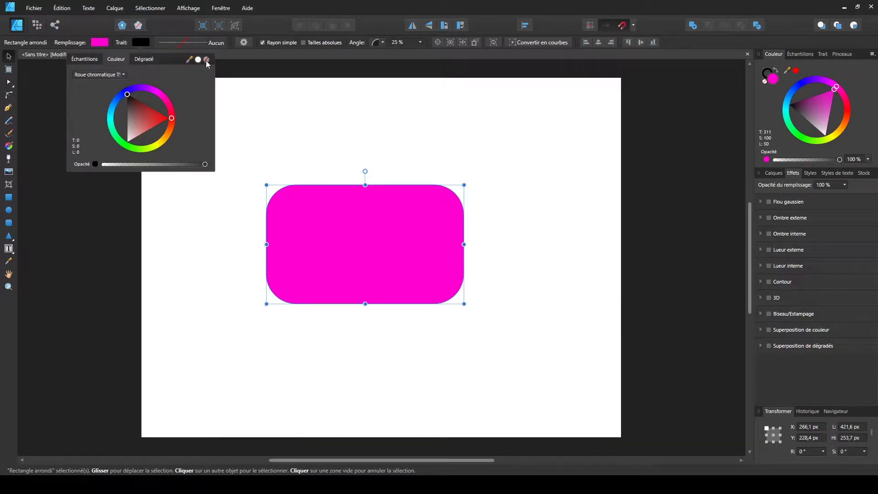
click(207, 61)
click(319, 126)
click(431, 215)
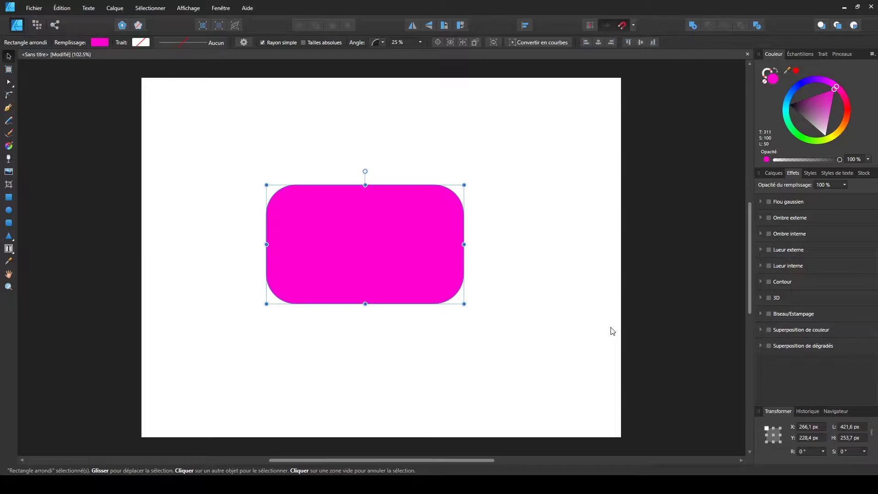
Shift the rectangle slightly down and change its fill to a light purple with hue 276, saturation 81, lightness 68
drag(417, 242, 425, 252)
click(99, 43)
drag(85, 114, 103, 86)
click(328, 124)
click(430, 227)
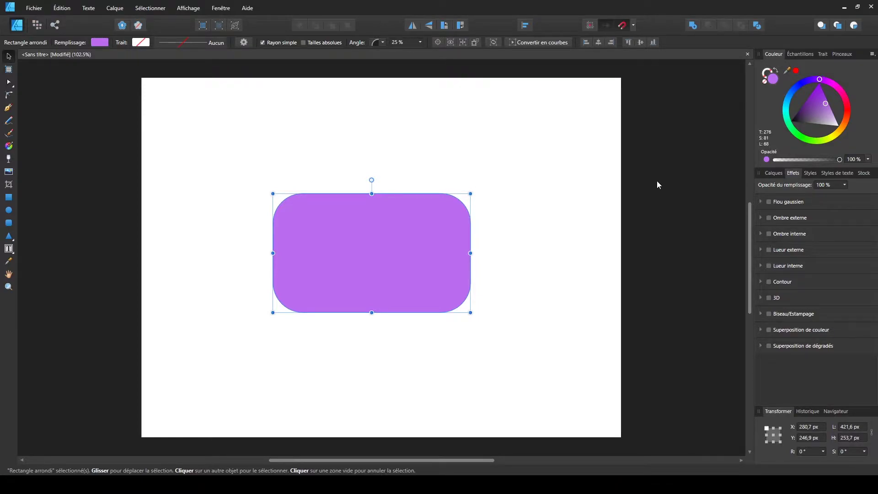
Try a Gaussian blur effect with a radius of 15.1 px on the rectangle and switch it off
click(774, 173)
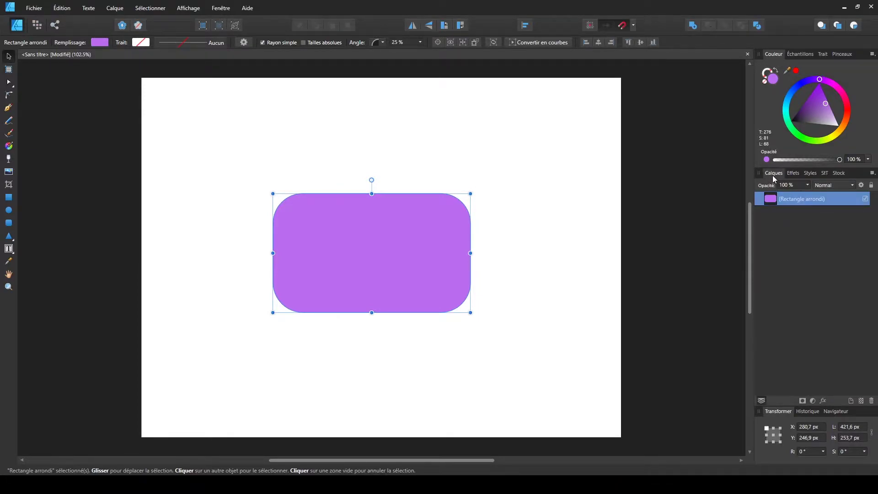
click(792, 174)
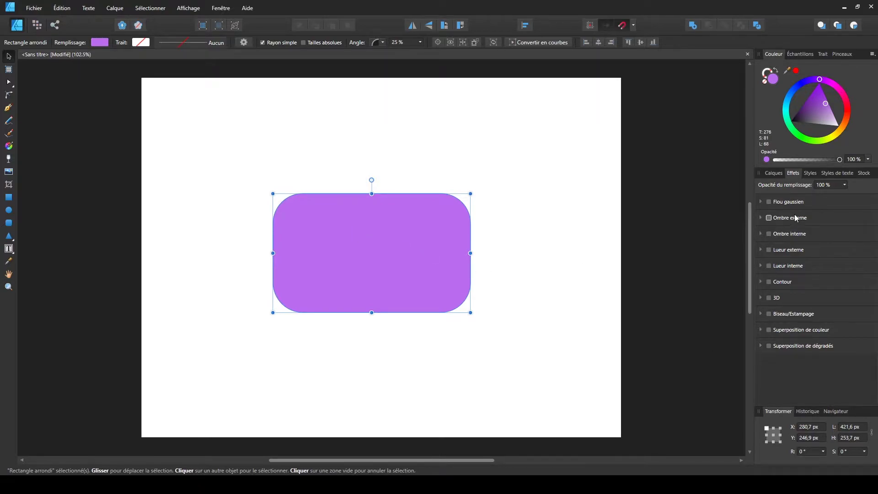
click(761, 201)
click(762, 201)
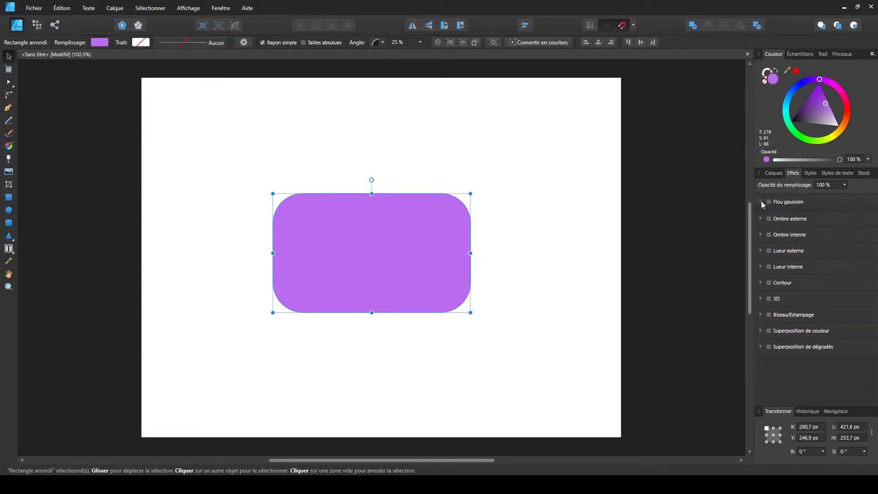
click(762, 200)
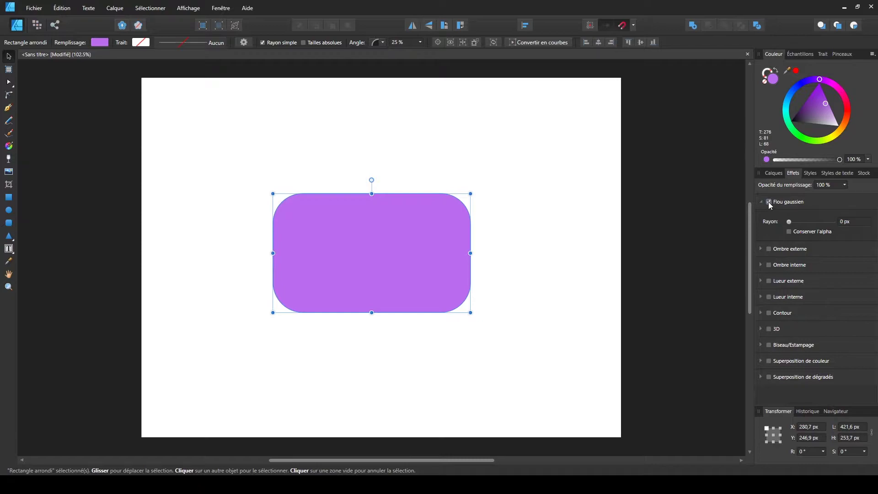
drag(790, 222, 811, 222)
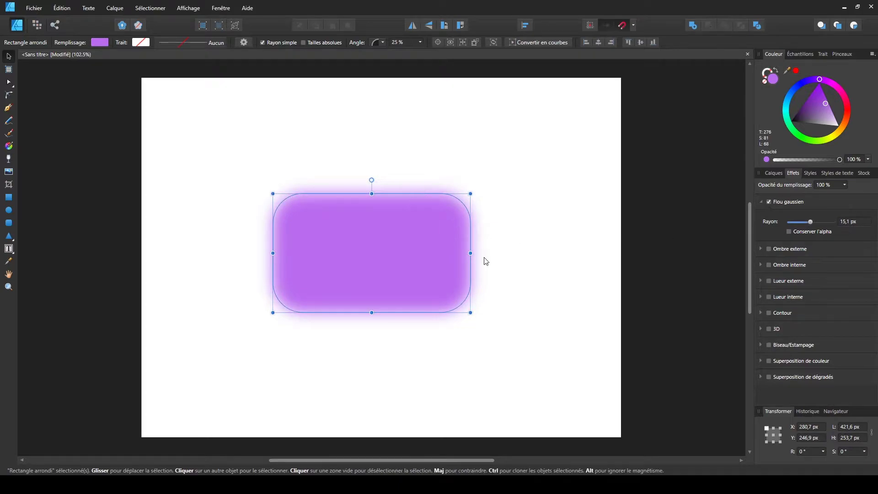
click(530, 259)
click(424, 236)
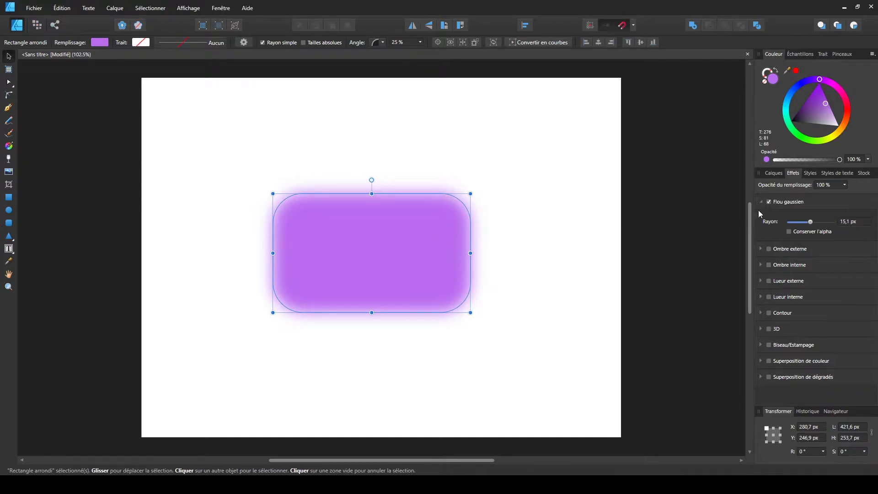
click(770, 202)
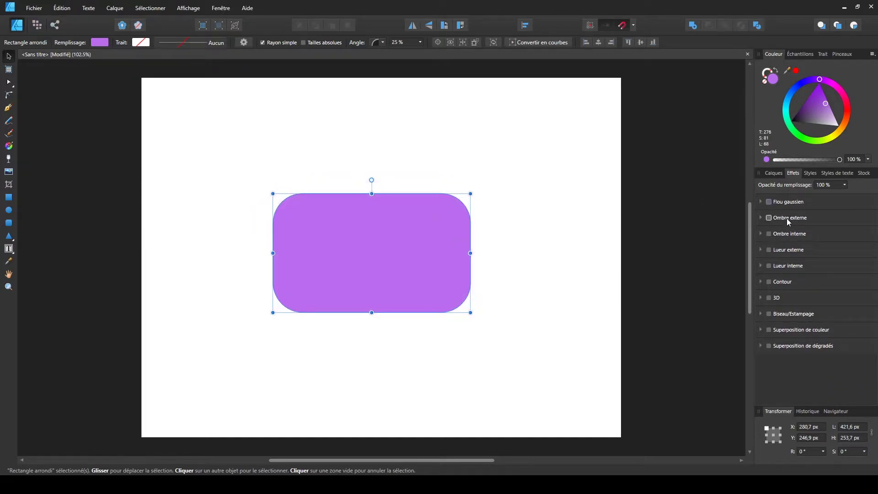
Add an outer shadow to the rectangle with a 25 px radius and 100% opacity
click(761, 218)
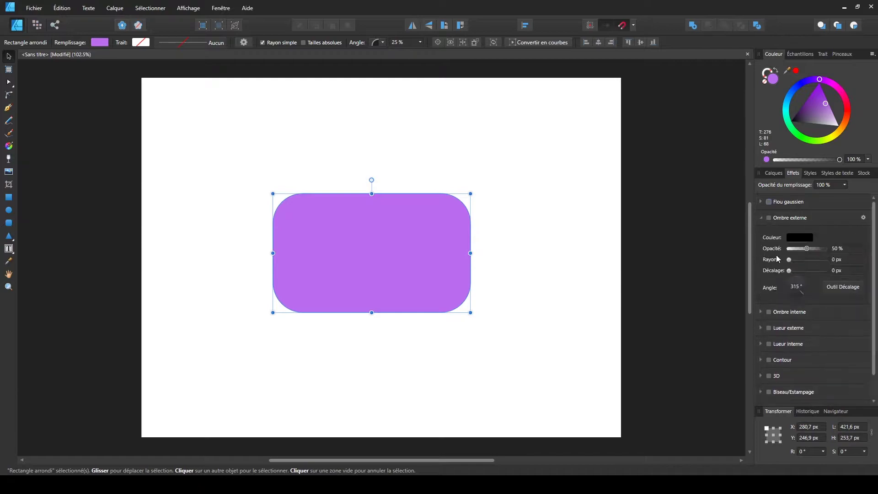
click(768, 217)
drag(789, 260, 811, 264)
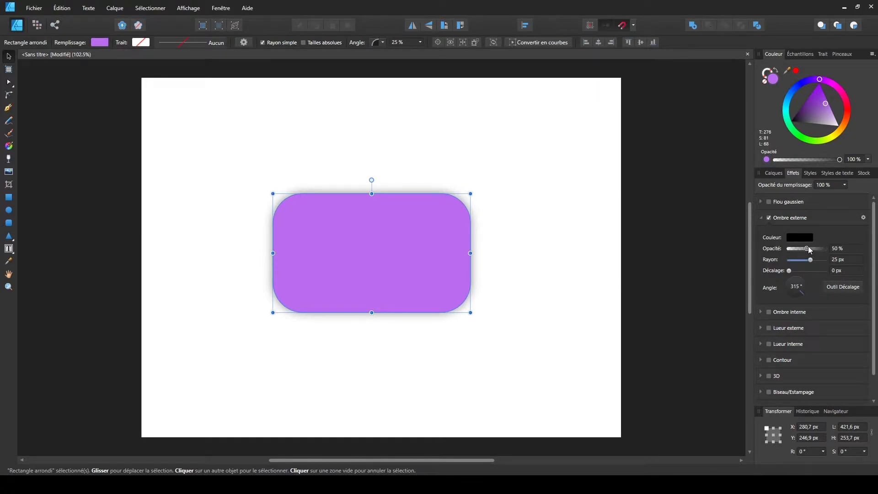
drag(807, 247, 837, 248)
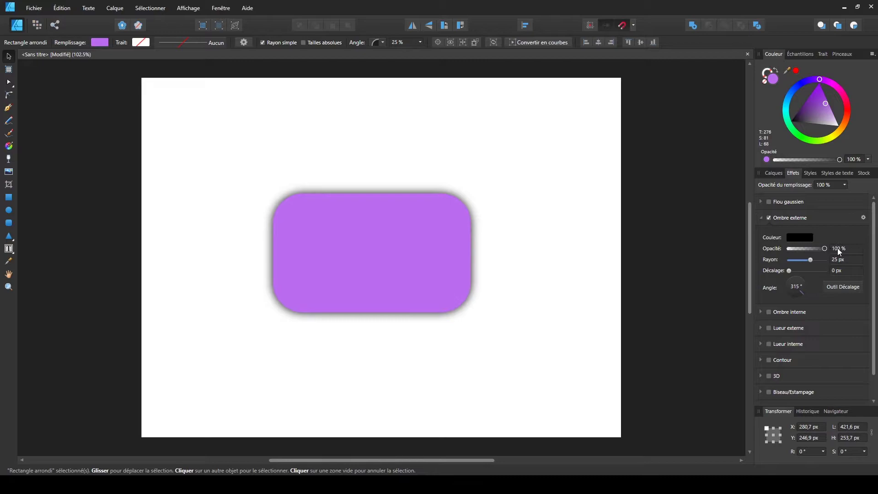
Try other colours for the outer shadow and return it to black
click(800, 237)
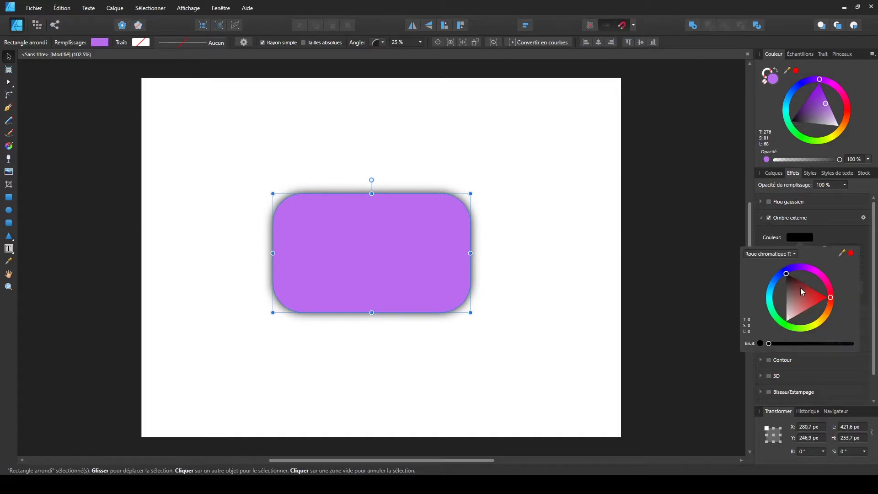
click(826, 283)
drag(827, 280, 761, 288)
click(795, 296)
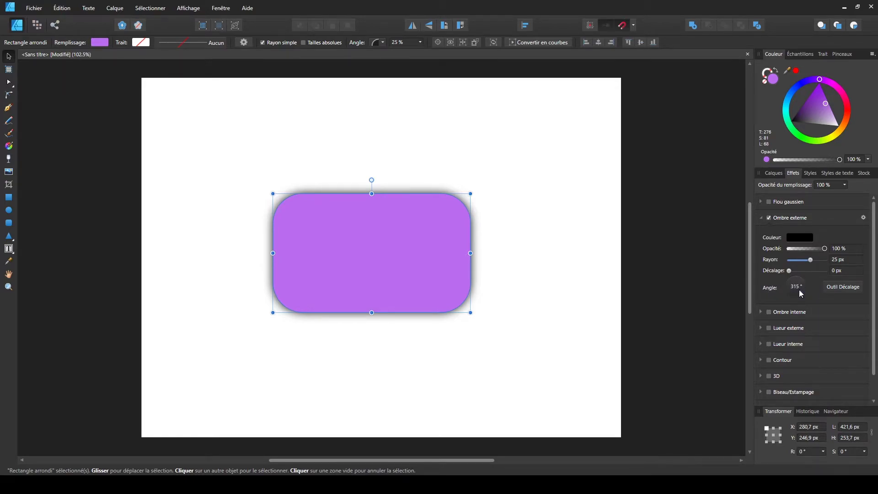
Try the outer shadow at 100 px offset and 45°, and reposition it interactively to 19.3 px at 317°
drag(790, 269, 825, 271)
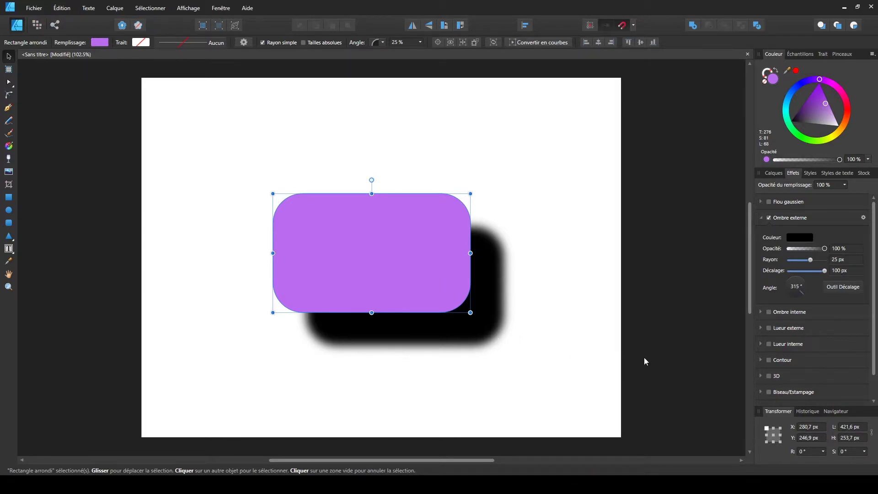
mouse_move(803, 292)
mouse_down()
mouse_move(790, 285)
mouse_move(802, 291)
mouse_move(806, 281)
mouse_up()
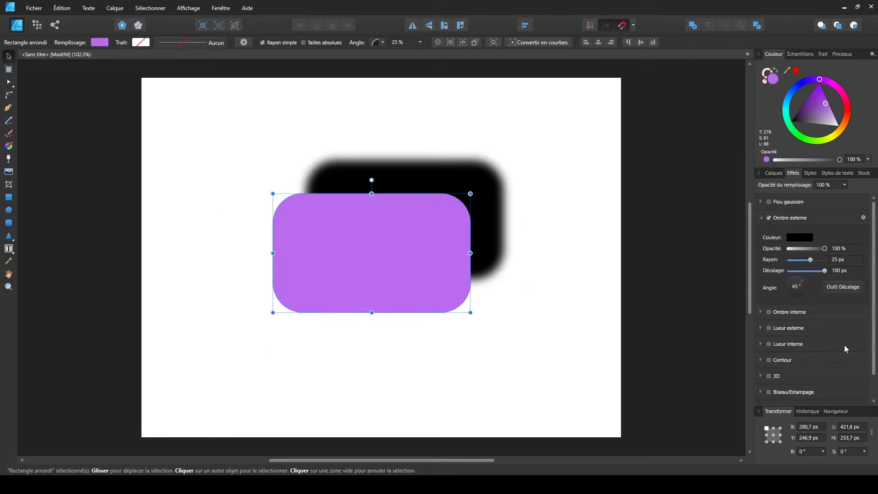
click(843, 287)
drag(499, 213, 467, 249)
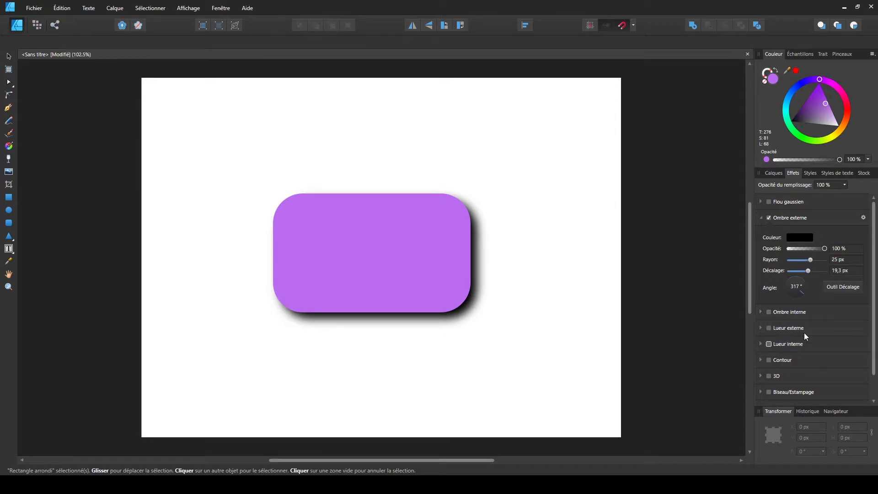
Try the Gaussian blur together with the outer shadow and switch both effects off
click(770, 202)
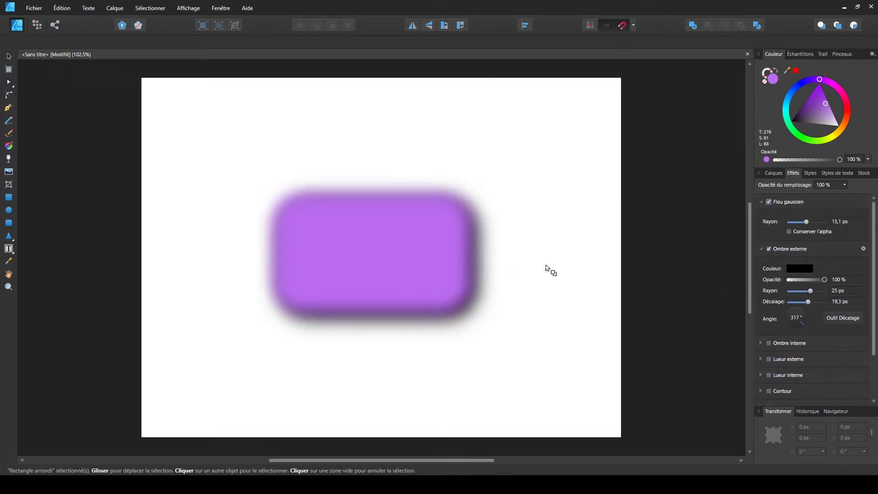
click(769, 202)
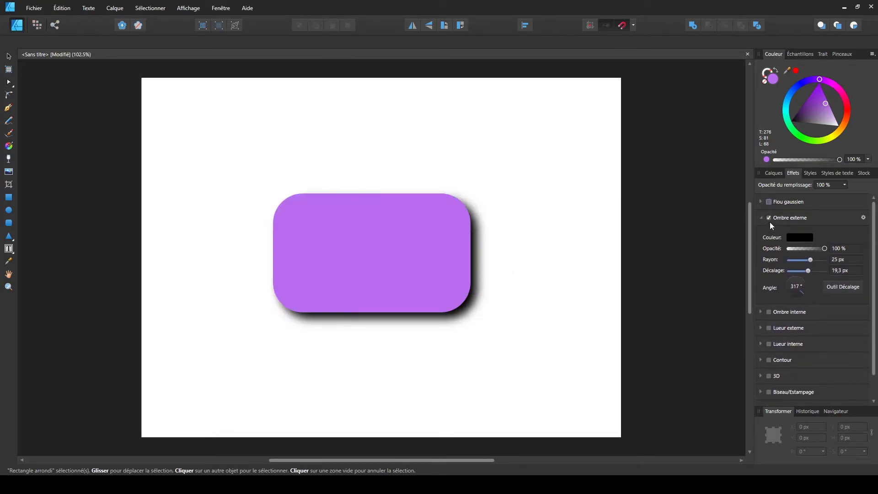
click(769, 217)
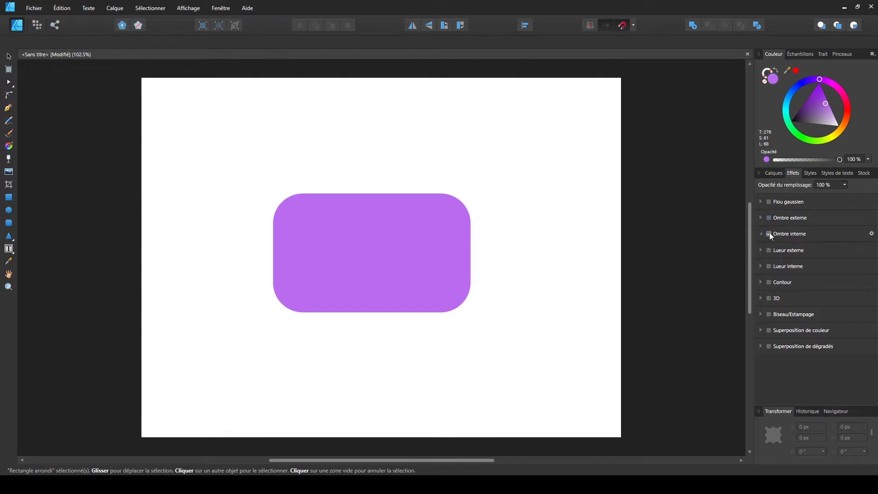
Try an inner shadow with 100% opacity, 44.2 px radius and 9.9 px offset at 281°, and switch it off
click(770, 233)
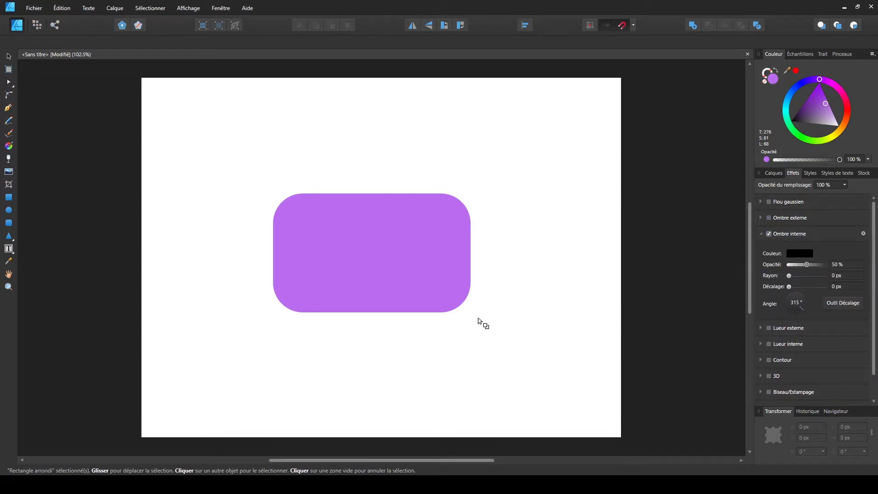
drag(791, 276, 834, 267)
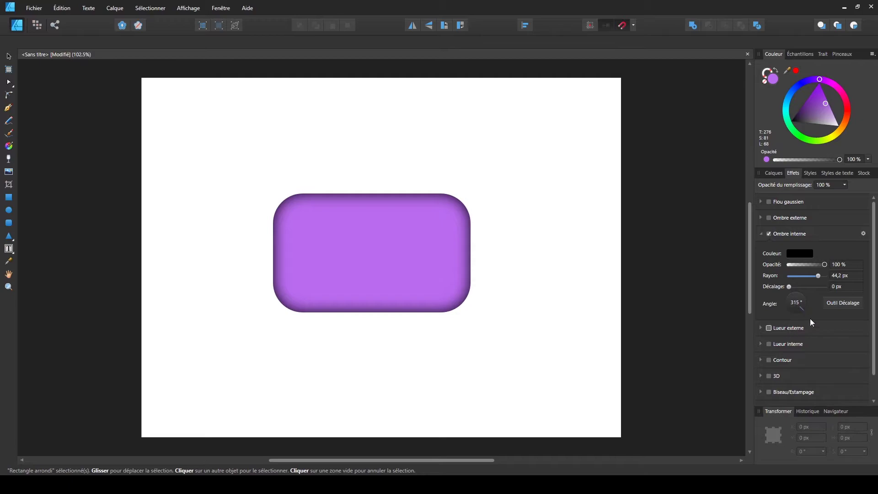
drag(791, 287, 811, 287)
click(844, 303)
mouse_move(404, 245)
mouse_down()
mouse_move(373, 233)
mouse_move(378, 269)
mouse_move(405, 248)
mouse_move(398, 251)
mouse_up()
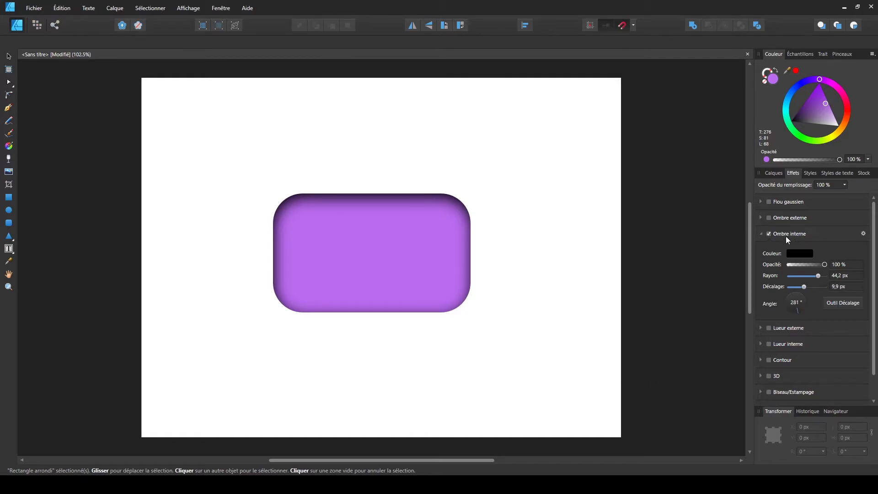
click(769, 233)
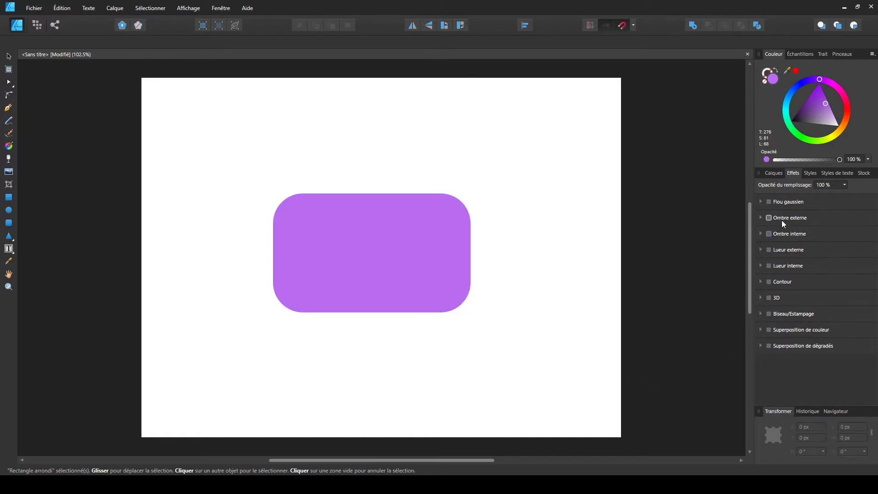
Try a bright green outer glow with a 100 px radius on the rectangle and switch it off
click(761, 250)
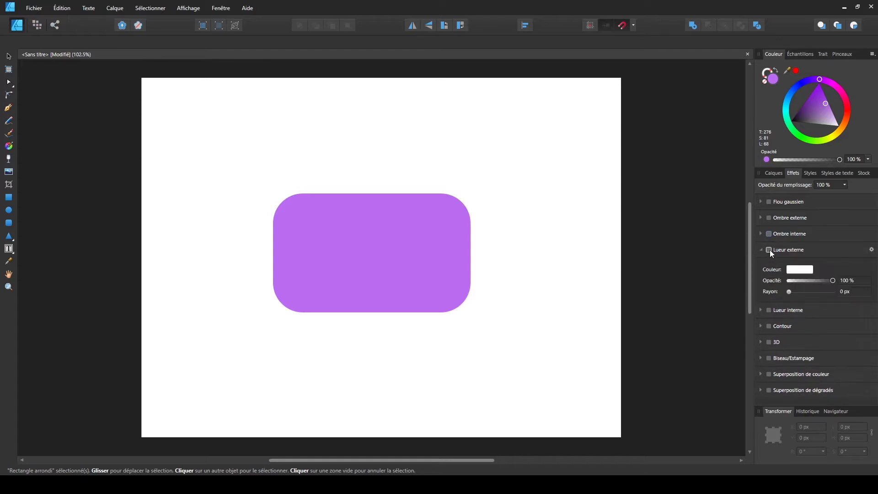
click(769, 250)
click(802, 271)
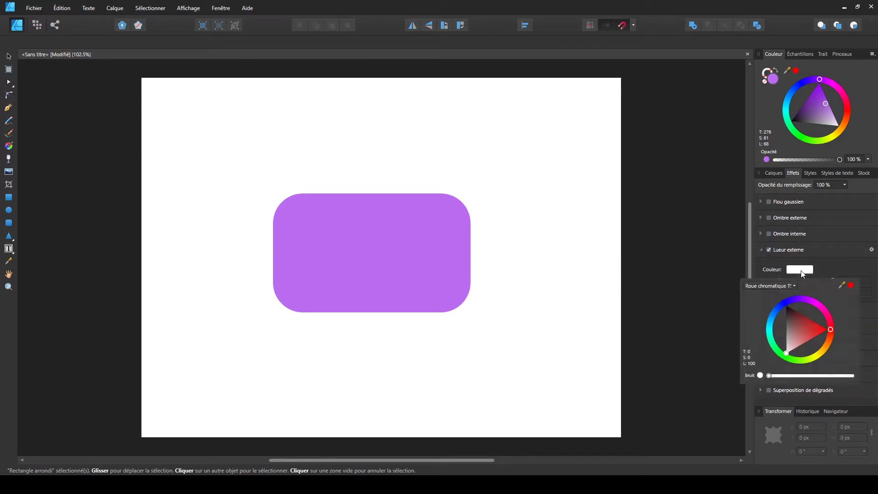
drag(817, 309, 786, 354)
drag(791, 291, 833, 292)
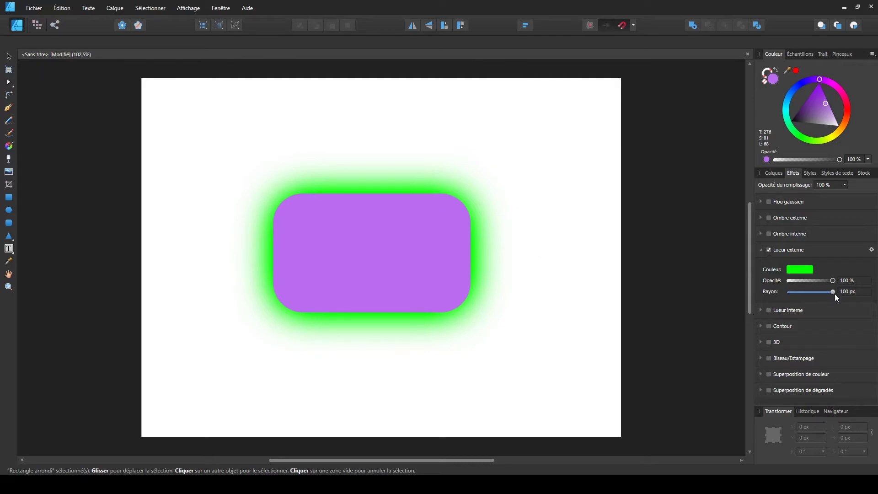
click(770, 250)
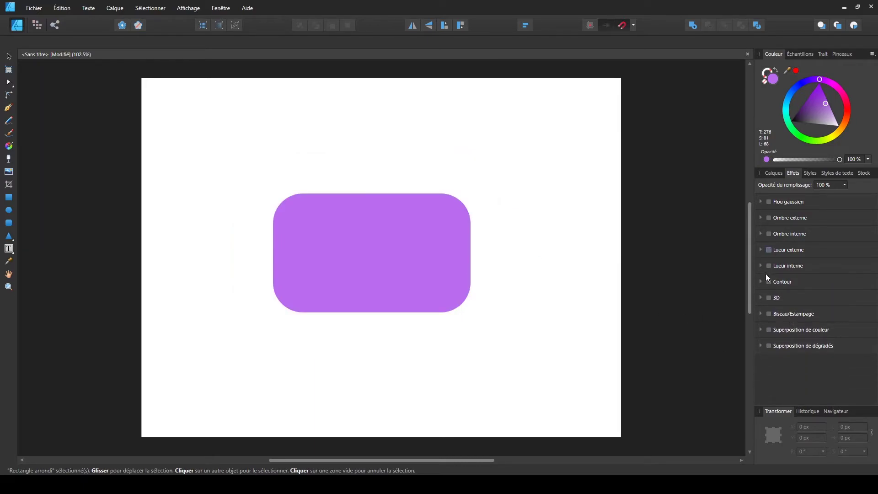
Try a green inner glow with a 43.5 px radius on the rectangle and switch it off
click(768, 265)
drag(789, 309, 780, 369)
click(802, 283)
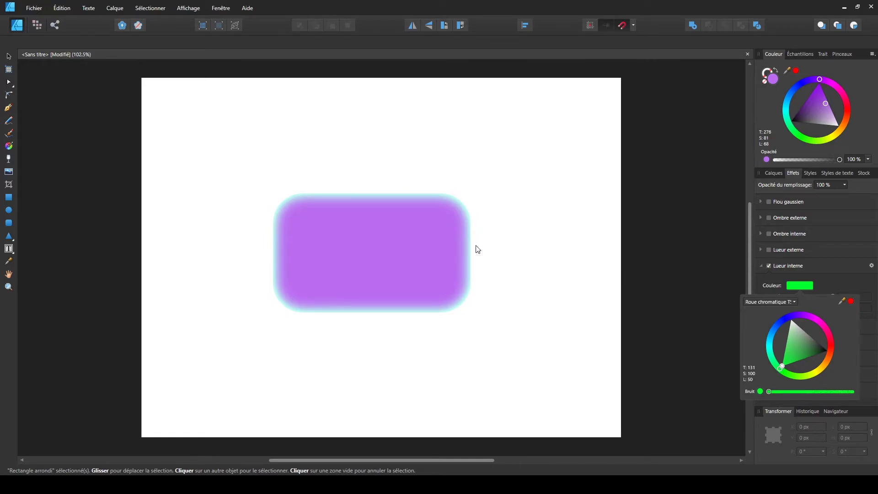
click(587, 256)
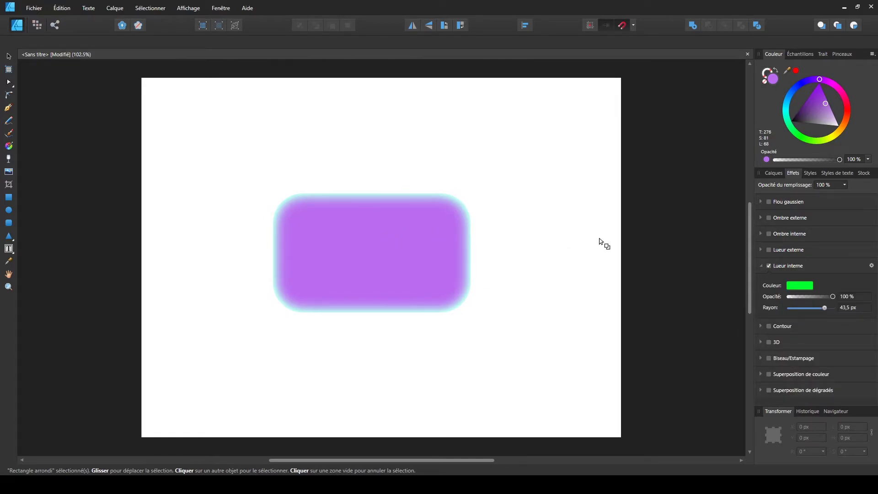
click(769, 265)
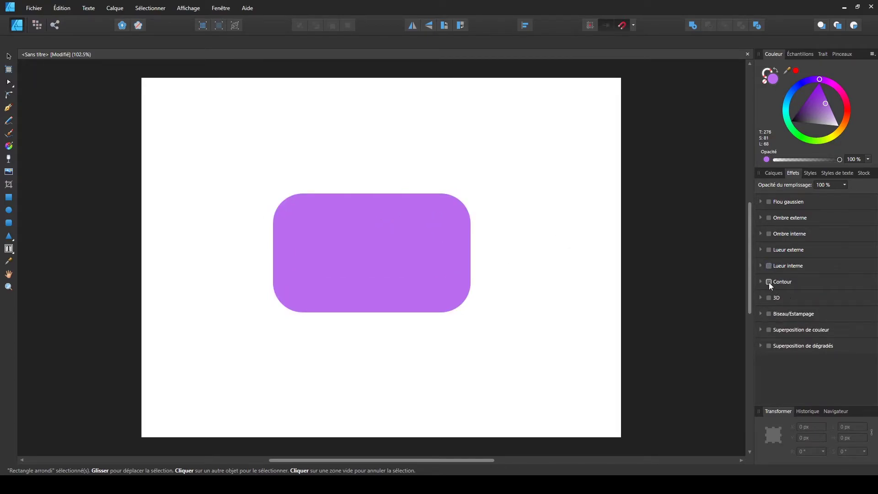
Try a pinkish-red outline effect with a 20.6 px radius and 100% opacity on the rounded rectangle
click(769, 282)
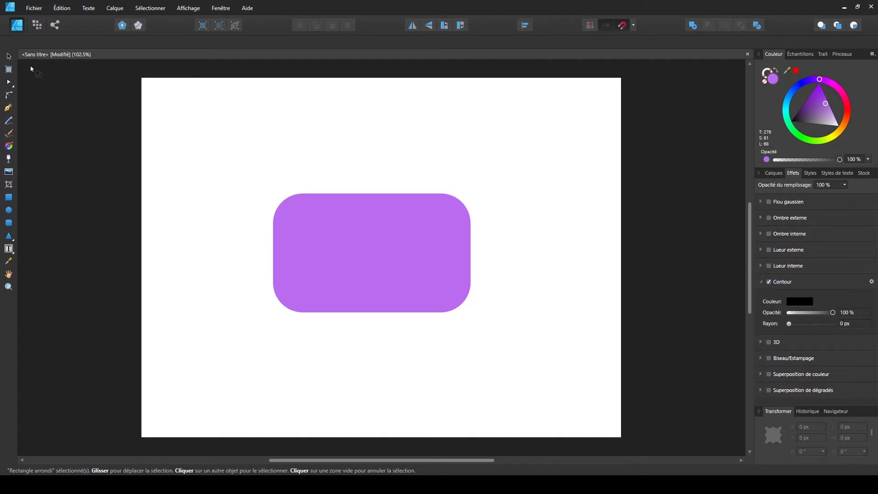
click(359, 235)
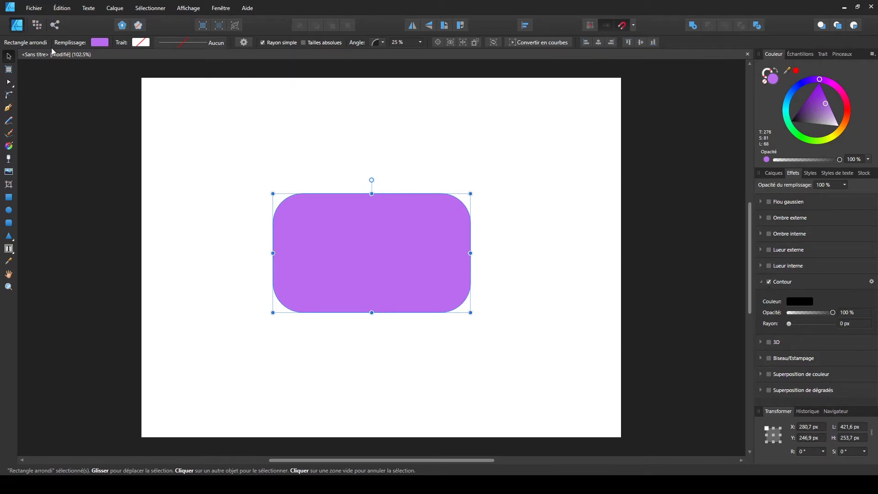
drag(789, 324, 831, 349)
click(807, 301)
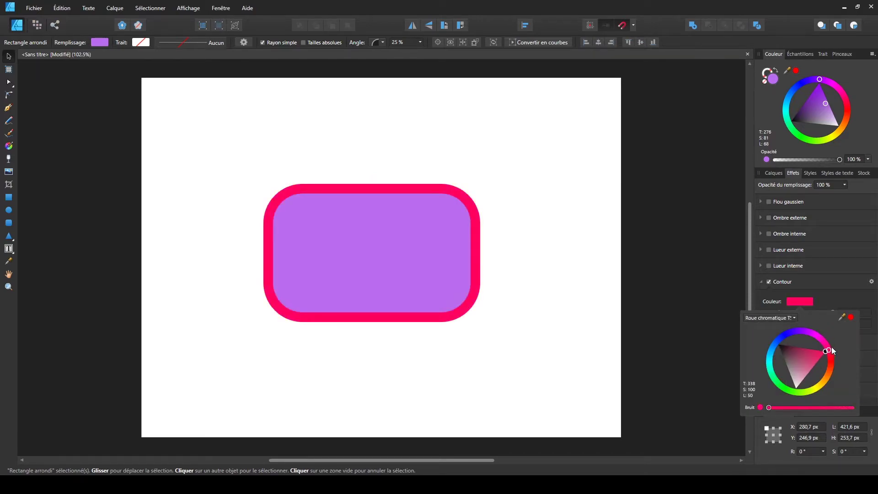
mouse_move(832, 311)
mouse_down()
mouse_move(805, 311)
mouse_move(835, 312)
mouse_up()
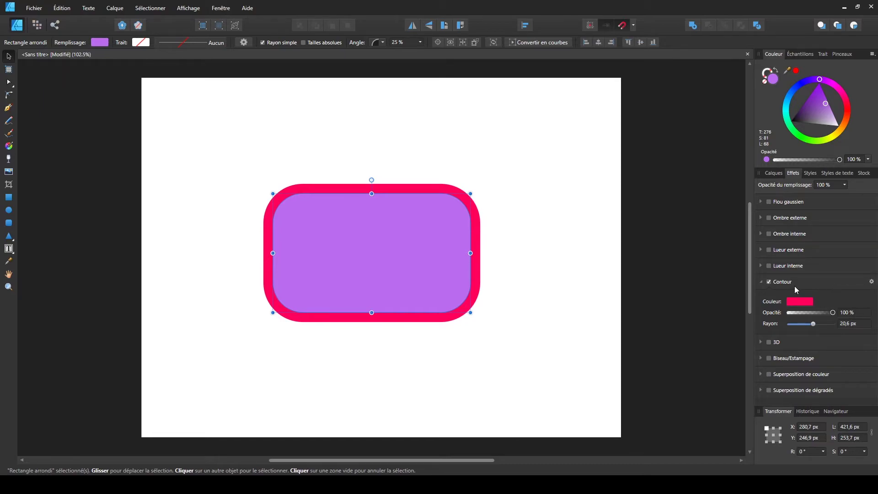
Try the Centre alignment for the outline effect, and set the alignment to Intérieur
click(872, 282)
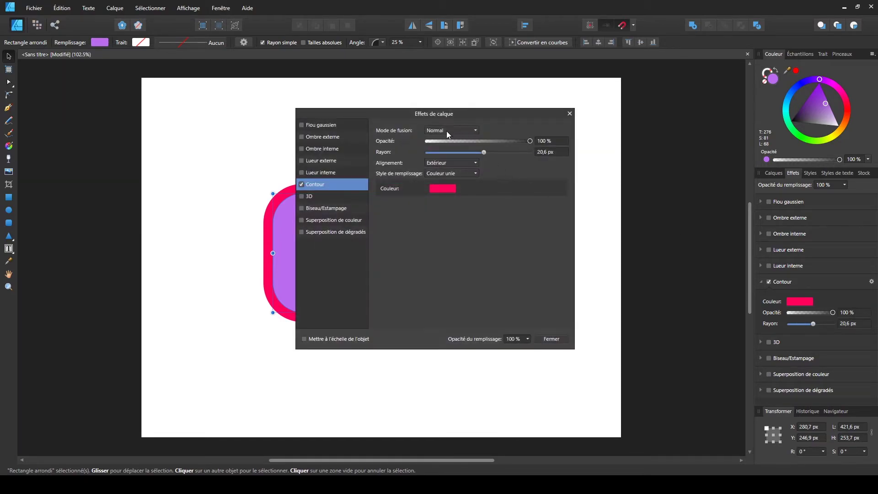
click(440, 163)
click(439, 183)
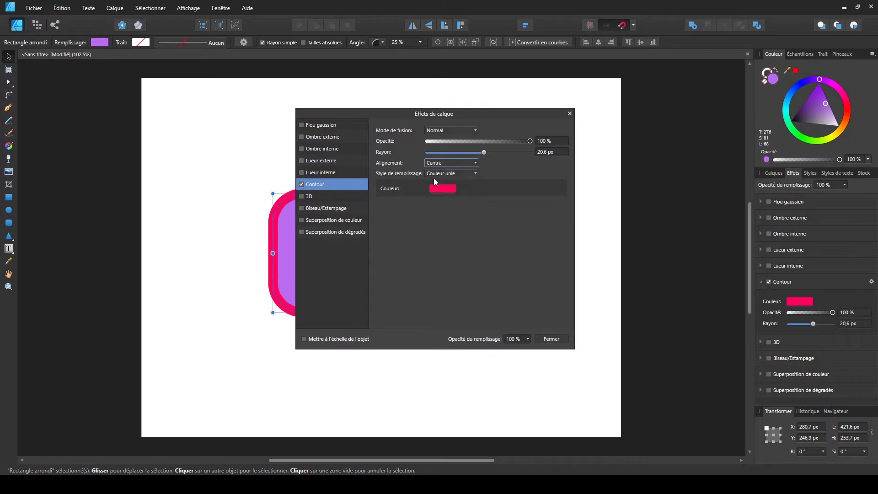
drag(424, 115, 546, 114)
click(565, 169)
click(569, 162)
click(564, 192)
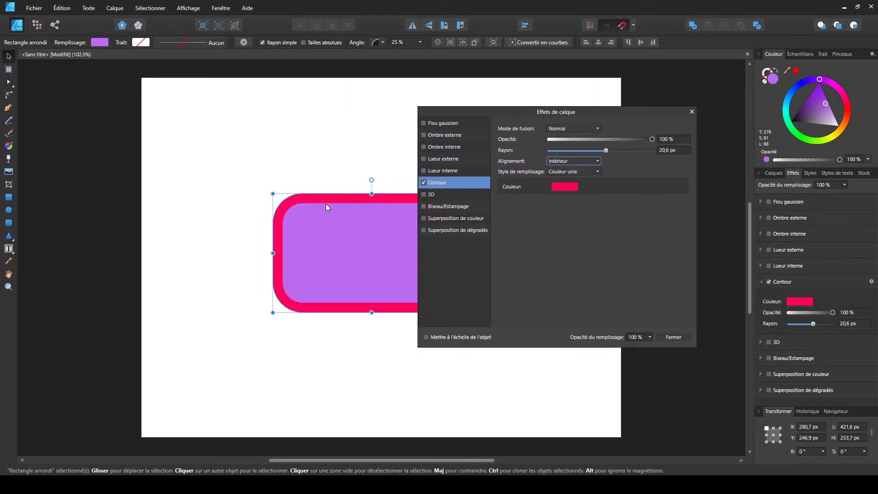
Try the Dégradé fill style on the outline effect and switch the outline off
click(573, 172)
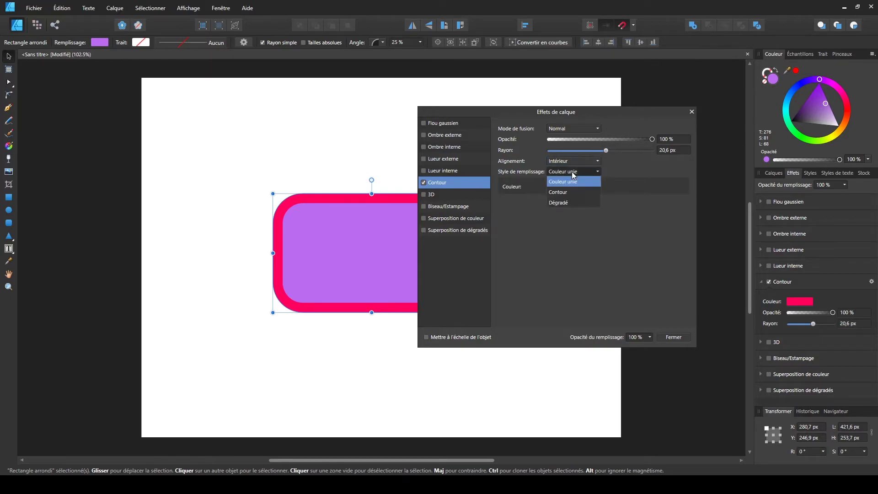
click(572, 203)
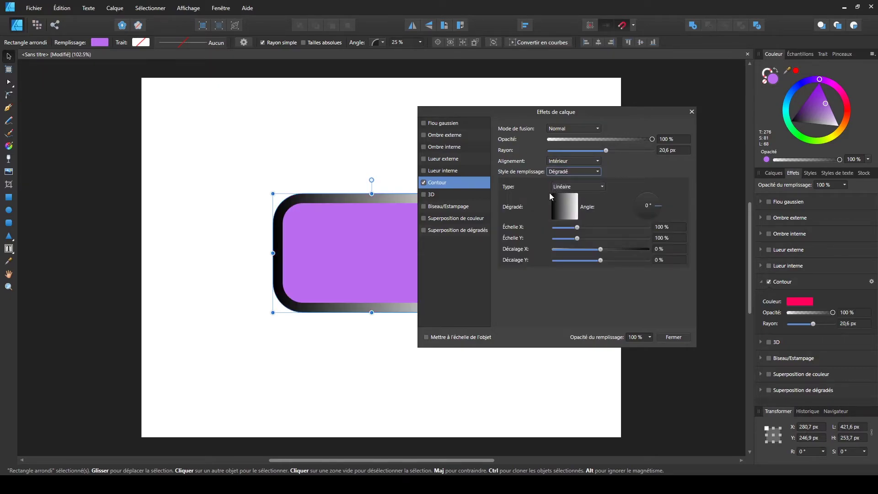
drag(498, 109, 564, 105)
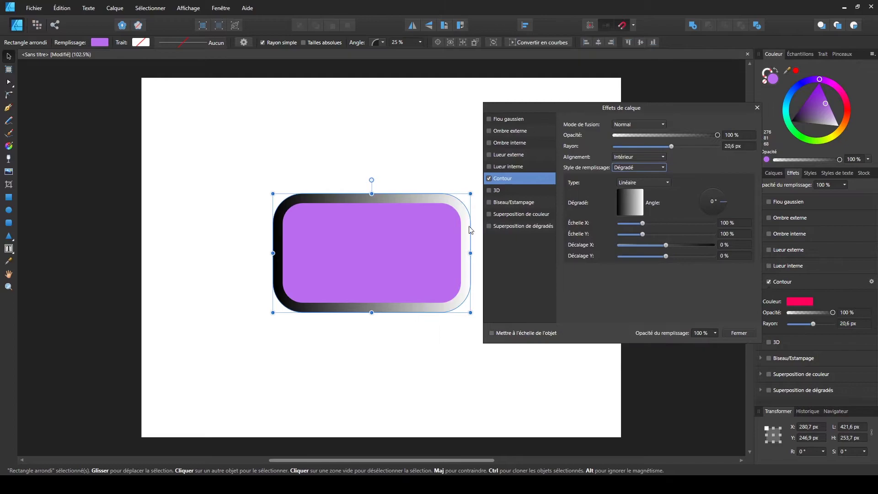
click(739, 333)
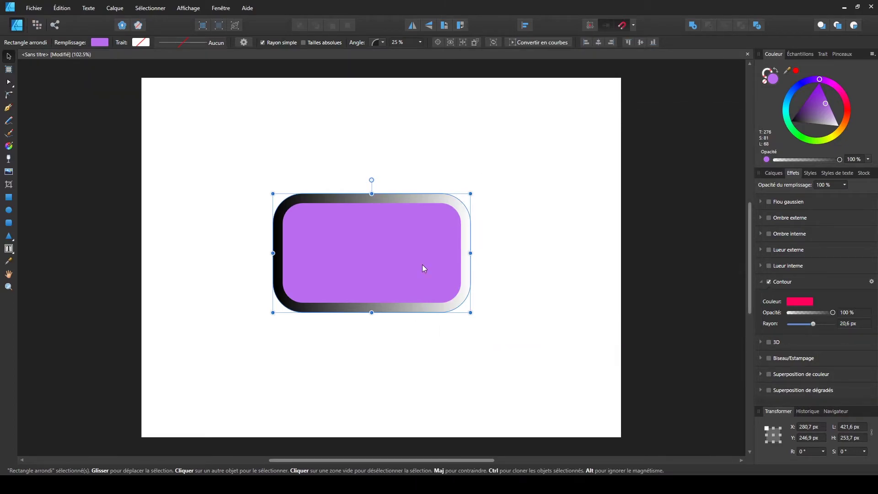
click(768, 282)
Try a 3D effect with 40.8 px radius, 61% specular, 70% shininess, 38% ambient and light azimuth -7.8°, level 20.6°, and switch it off
click(769, 298)
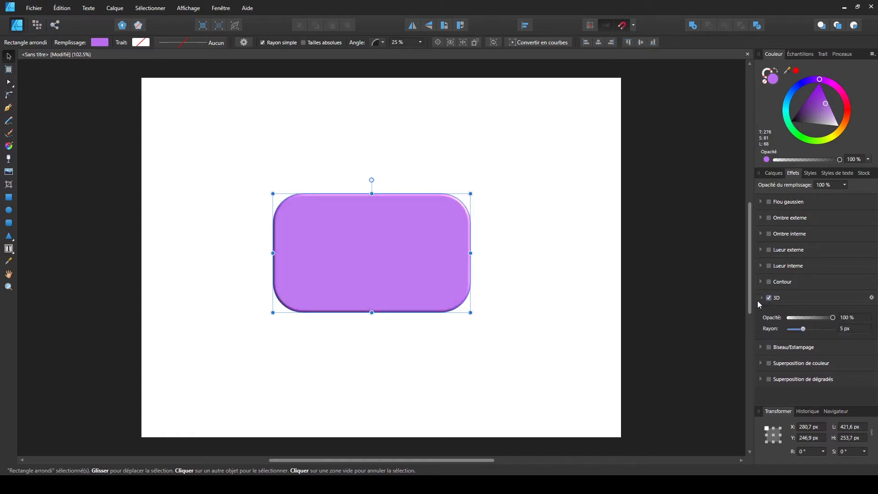
drag(803, 330, 823, 329)
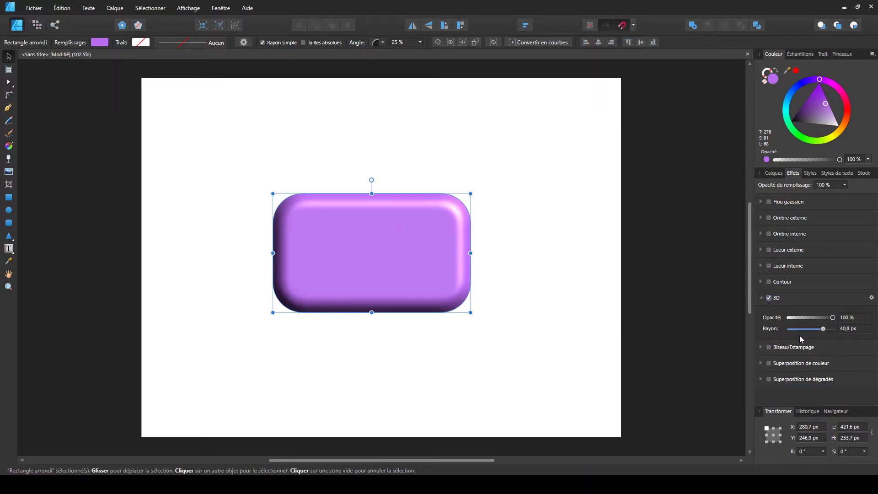
click(872, 298)
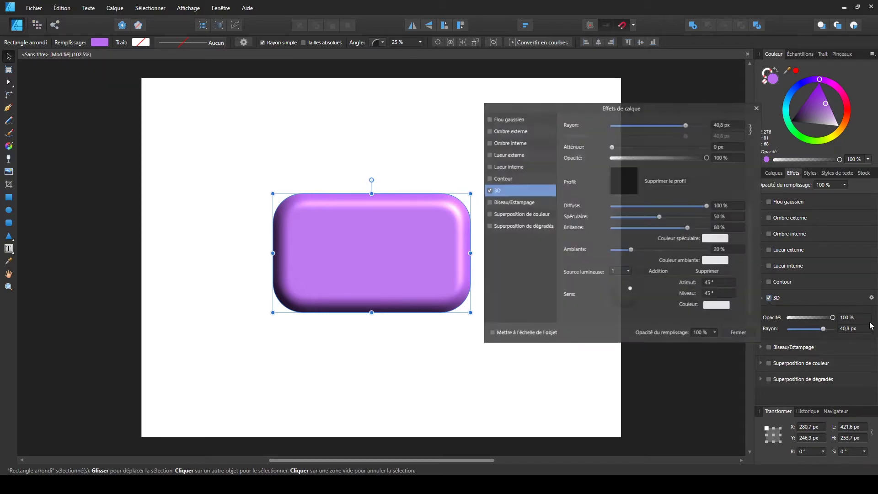
mouse_move(688, 227)
mouse_down()
mouse_move(646, 229)
mouse_move(705, 228)
mouse_move(665, 229)
mouse_move(710, 216)
mouse_move(670, 217)
mouse_move(701, 228)
mouse_move(671, 227)
mouse_move(696, 227)
mouse_move(679, 227)
mouse_up()
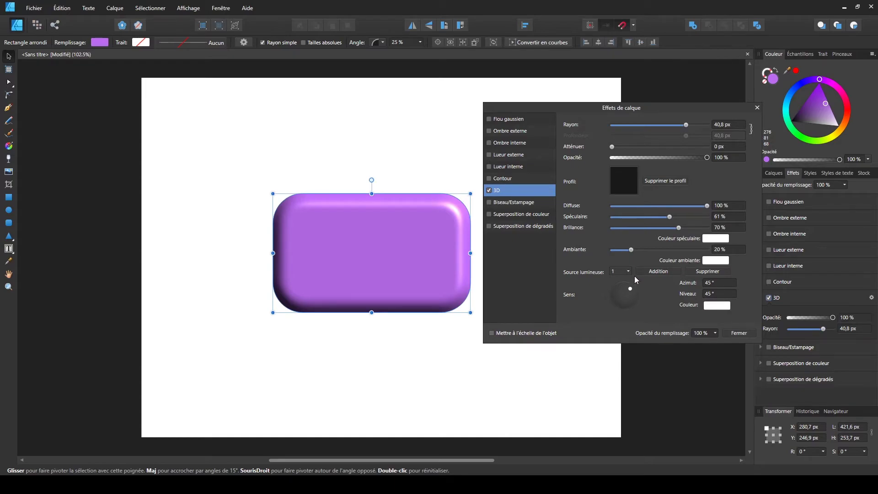
mouse_move(633, 248)
mouse_down()
mouse_move(601, 250)
mouse_move(685, 248)
mouse_move(649, 245)
mouse_up()
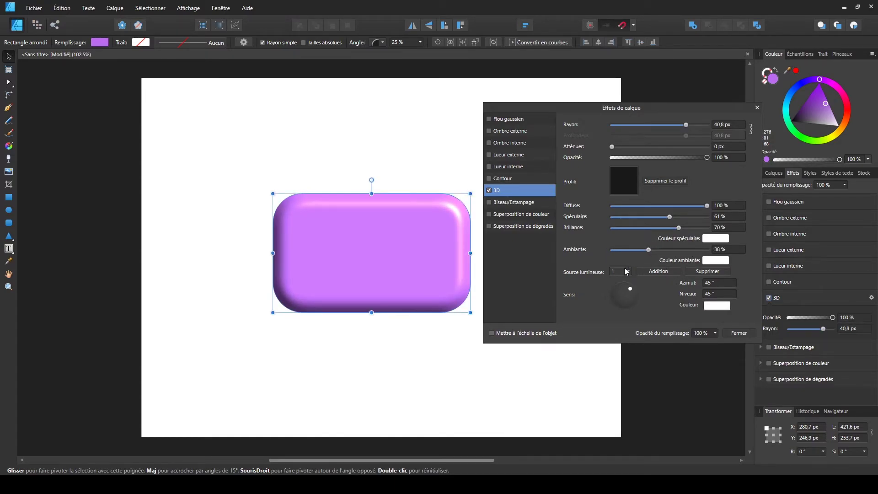
mouse_move(630, 293)
mouse_down()
mouse_move(620, 297)
mouse_move(630, 306)
mouse_move(622, 287)
mouse_move(633, 297)
mouse_move(619, 301)
mouse_move(636, 297)
mouse_up()
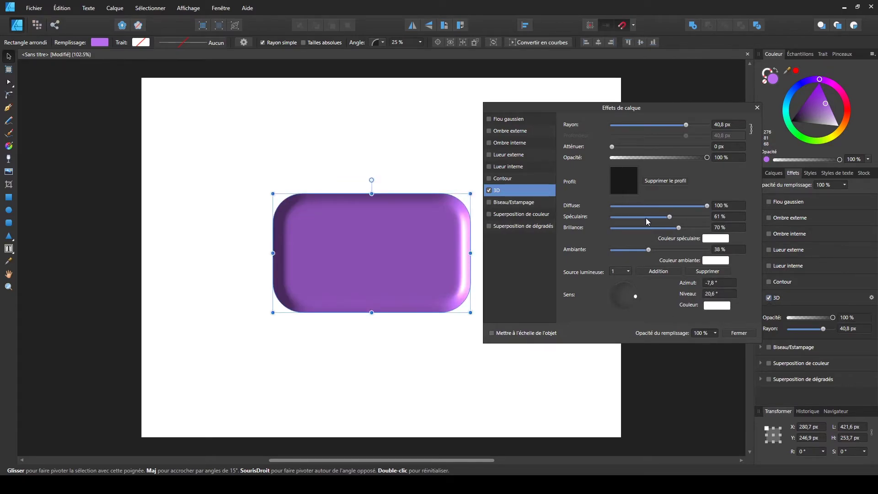
click(758, 107)
click(770, 298)
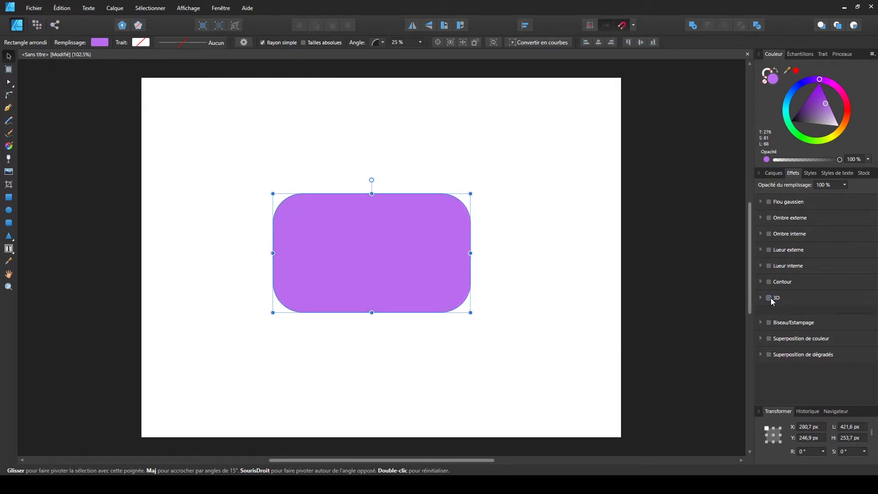
Try the bevel/emboss effect on the rectangle with a 26.1 px and a 7 px radius, and switch it off
click(769, 314)
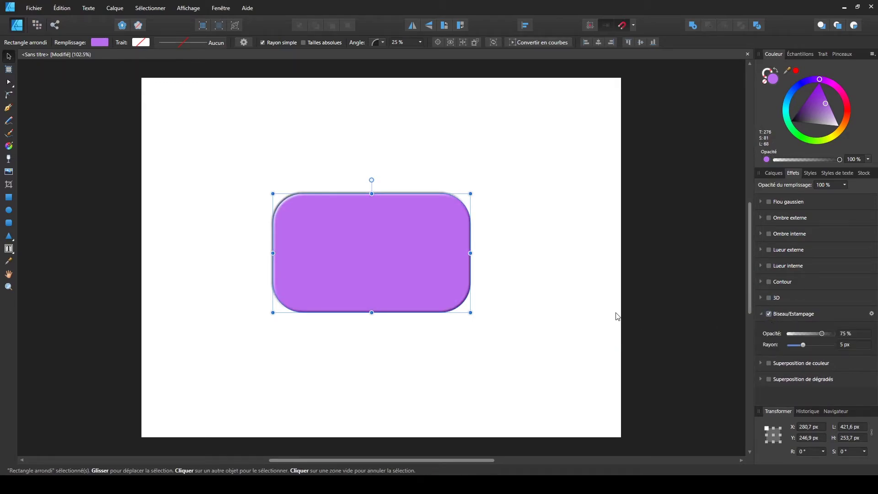
drag(805, 344, 816, 344)
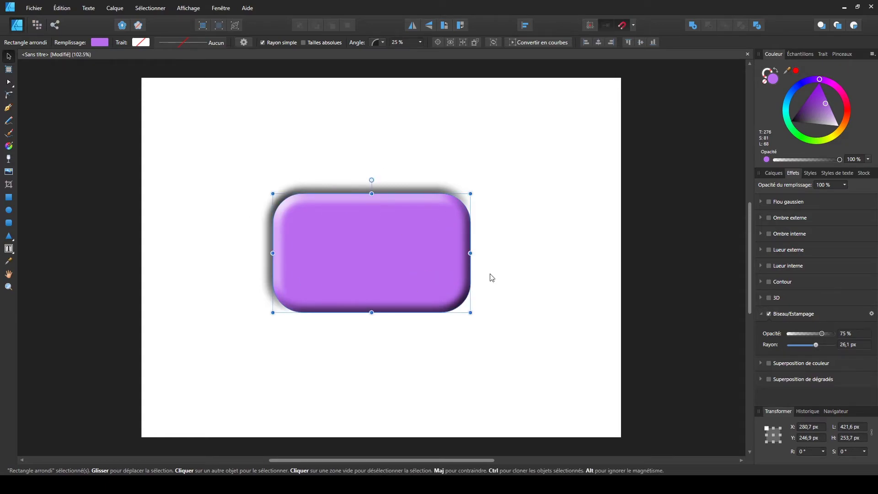
drag(816, 346, 803, 345)
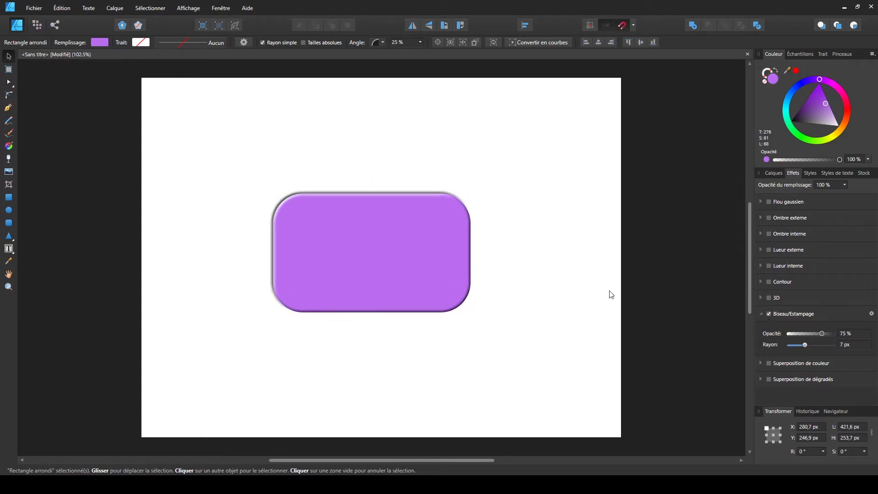
click(454, 173)
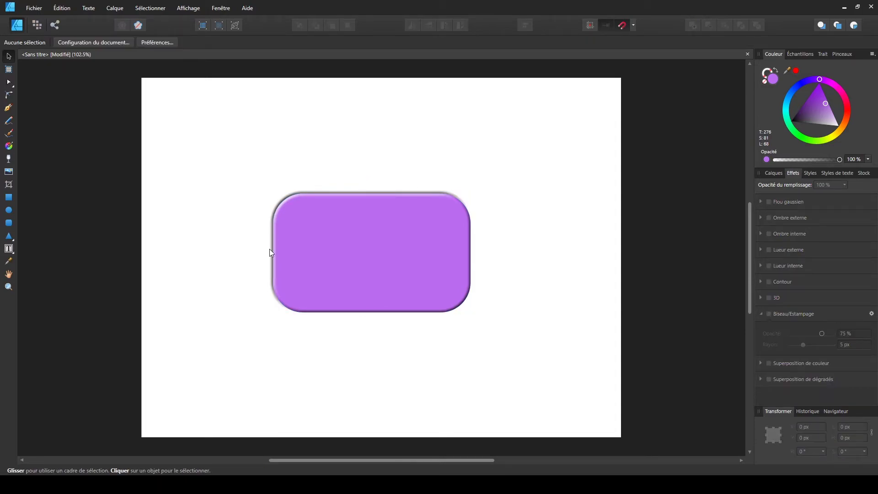
click(419, 261)
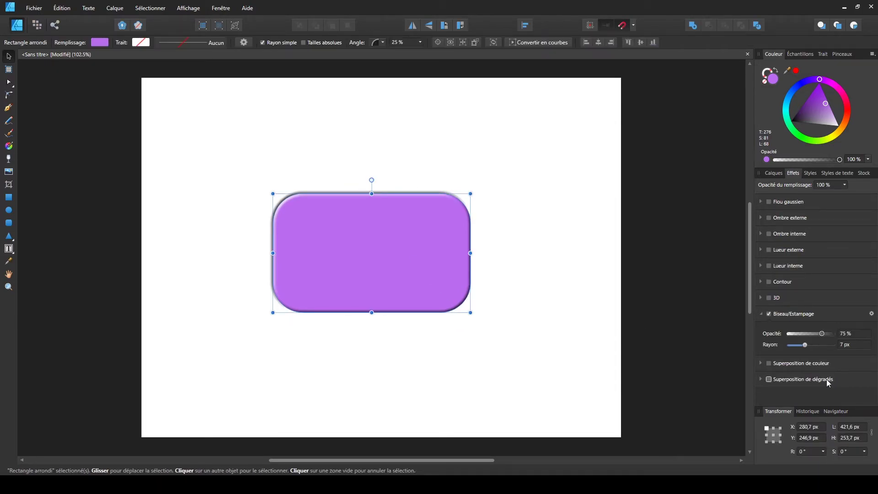
click(771, 314)
Try a blue colour overlay at 100% opacity on the rectangle and switch it off
click(769, 331)
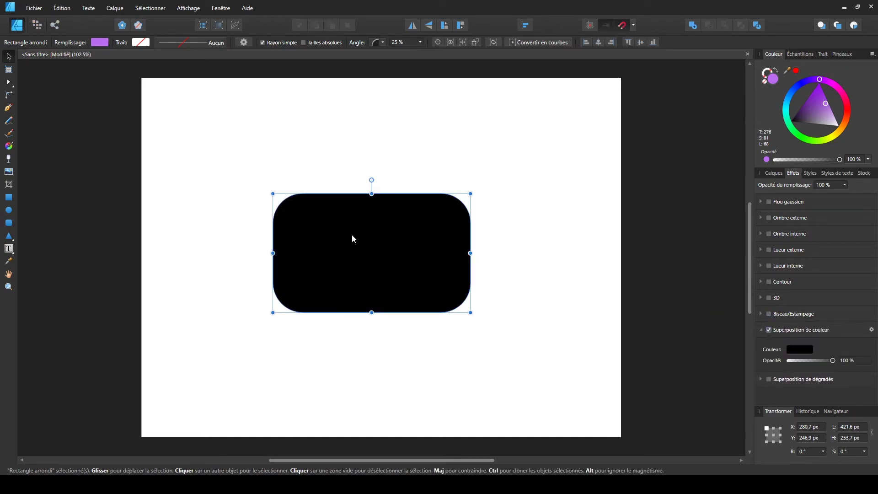
click(807, 350)
drag(818, 385, 773, 393)
drag(831, 360, 860, 363)
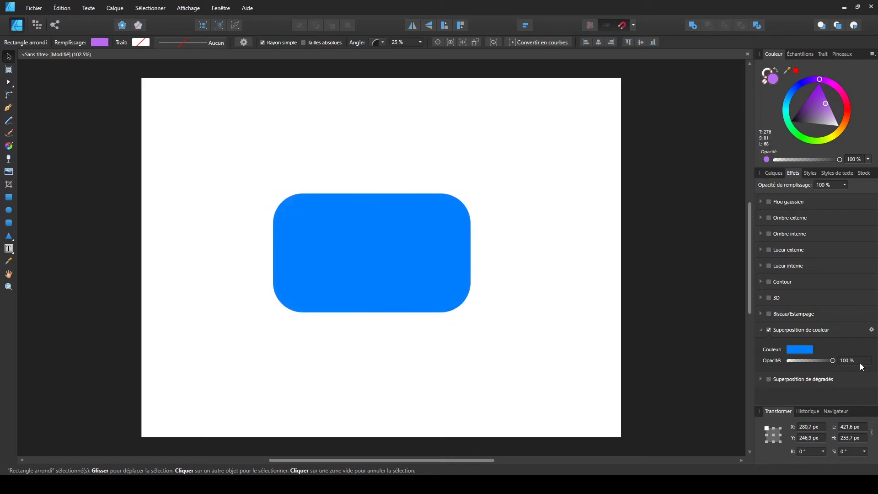
click(769, 330)
Add a linear gradient overlay to the rectangle and colour its starting stop bright green after trying magenta
click(769, 346)
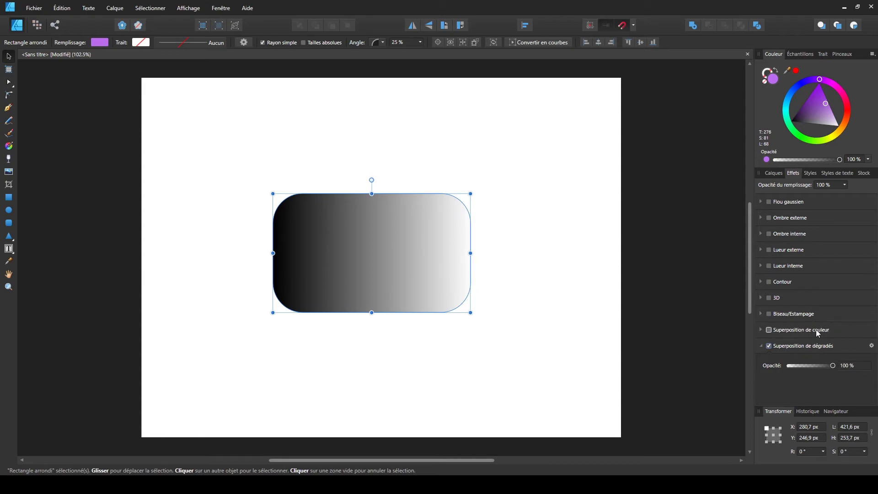
click(872, 347)
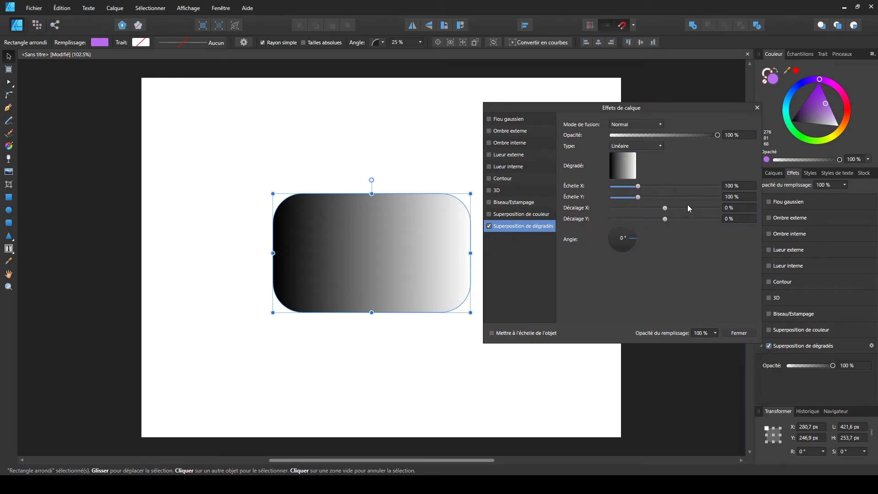
click(622, 170)
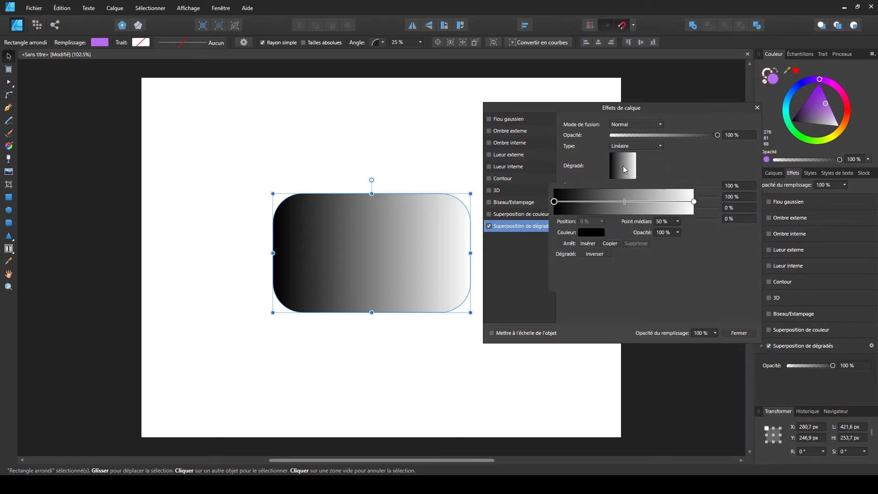
click(591, 232)
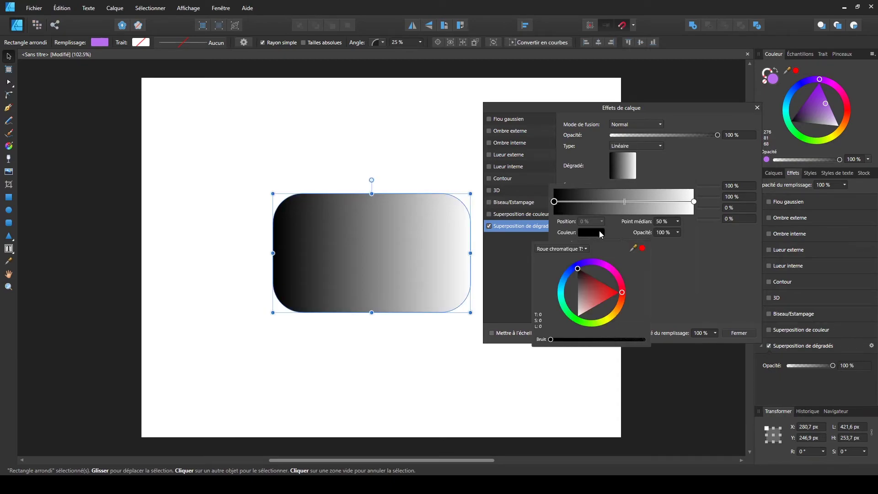
click(607, 266)
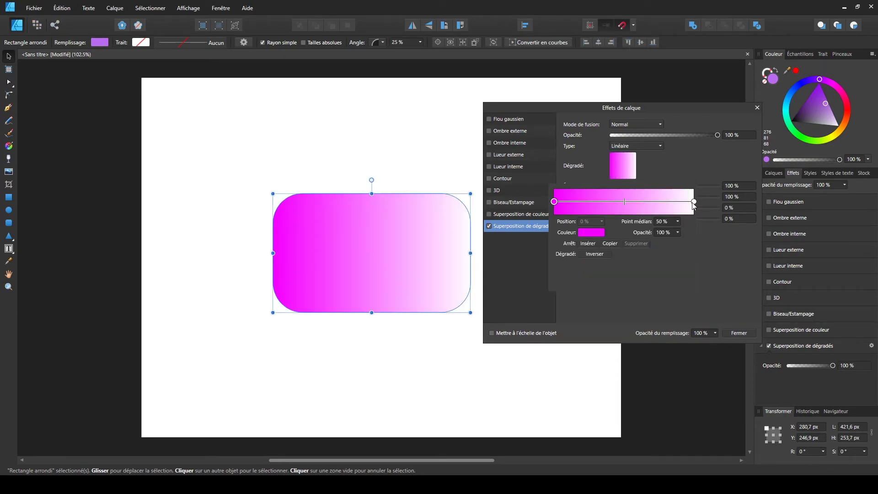
click(604, 236)
drag(554, 287, 577, 319)
Colour the end stop of the gradient overlay vivid purple-magenta
click(694, 202)
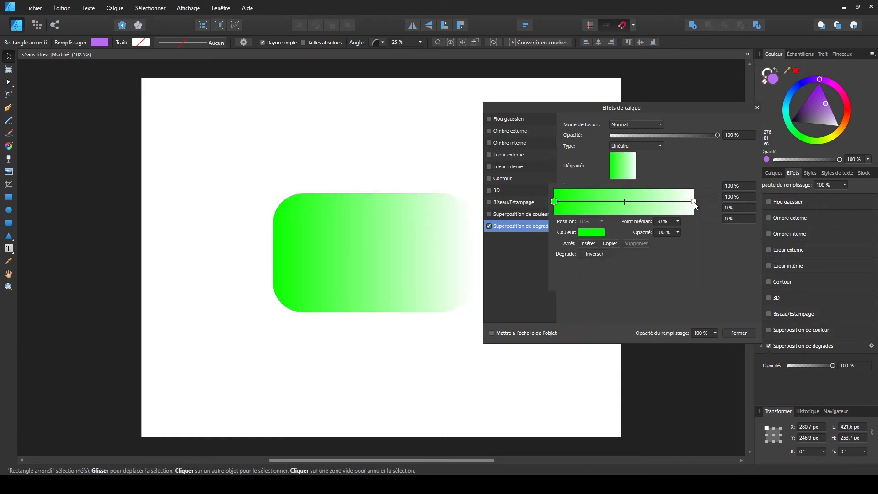
click(601, 236)
drag(612, 287, 602, 262)
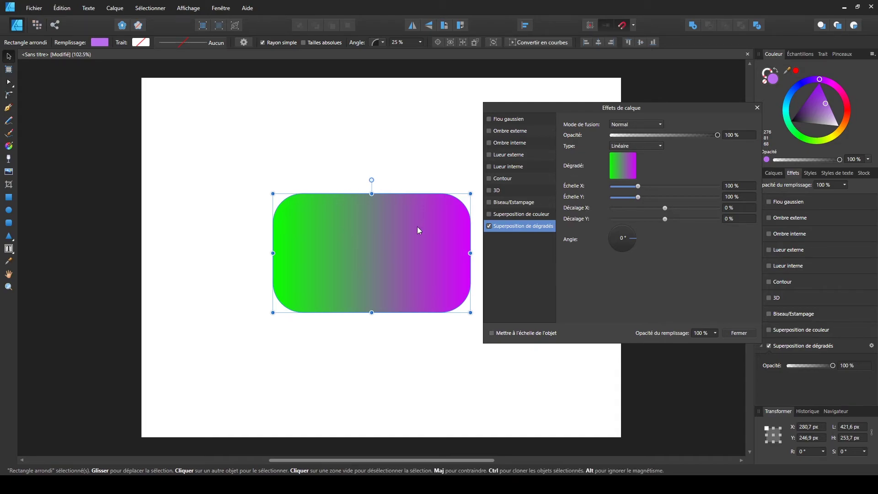
Try the Produit, Addition and Saturation blend modes on the rectangle's gradient overlay and close the effect settings
click(627, 124)
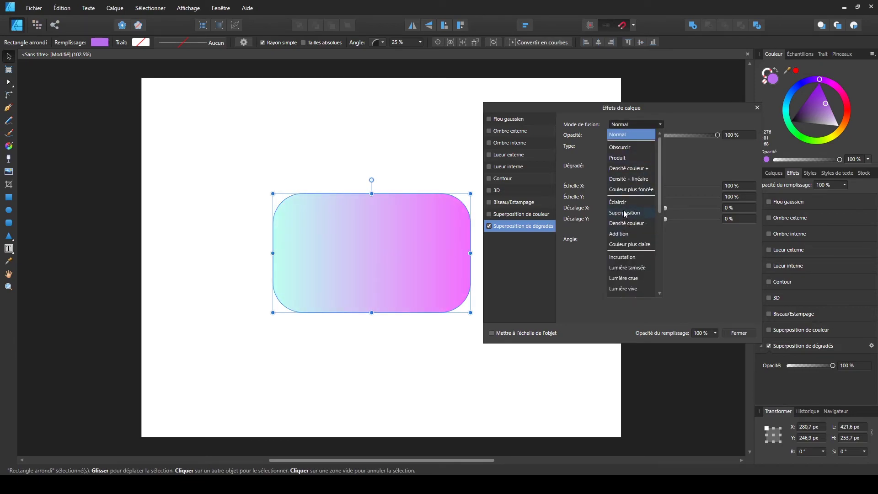
click(627, 158)
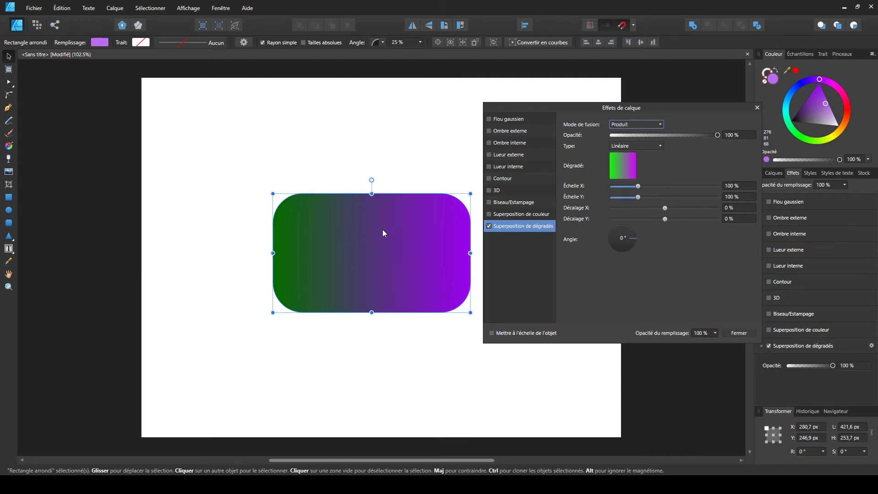
click(650, 124)
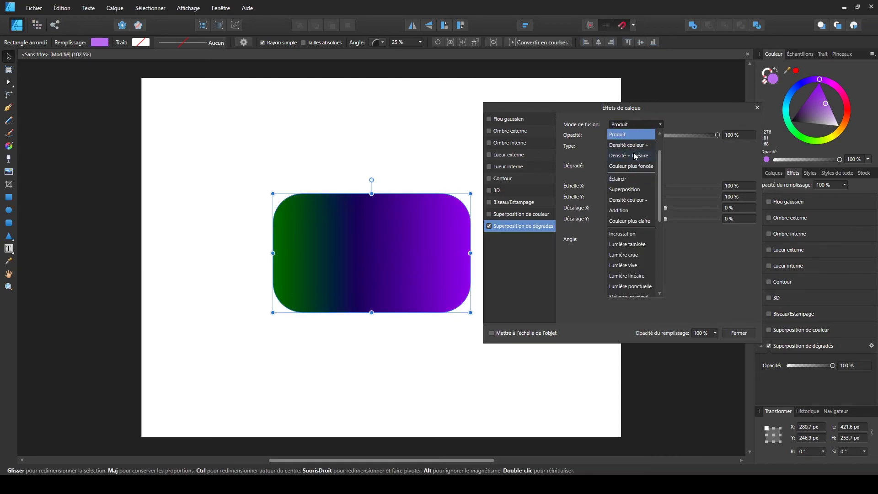
click(625, 191)
scroll(622, 126, down, 8)
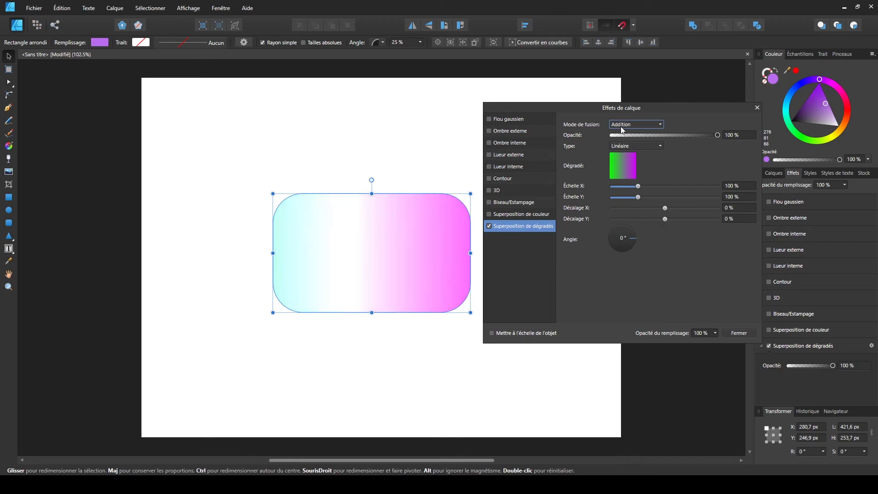
scroll(621, 127, down, 10)
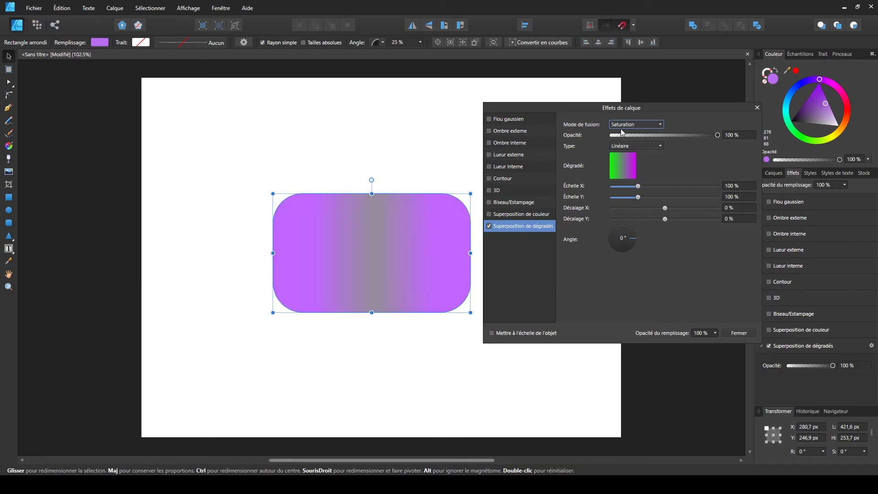
click(745, 333)
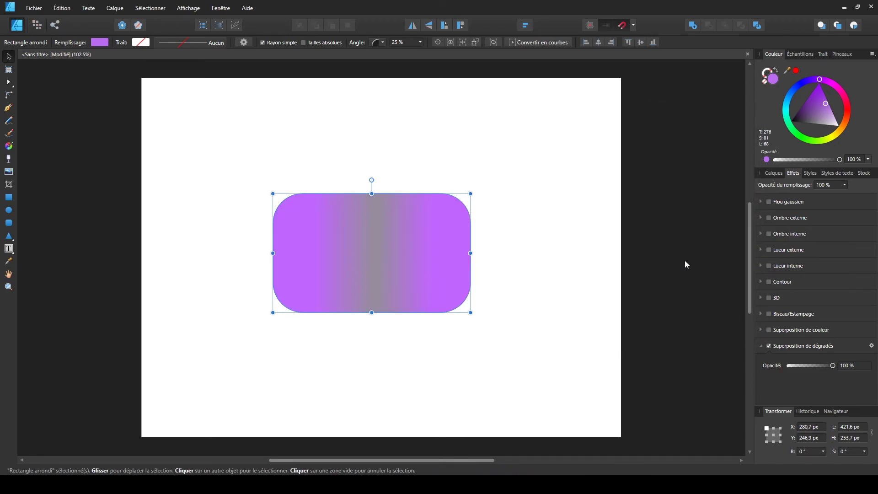
Reopen the gradient overlay's settings, set its angle to 270° and its blend mode to Normal
click(871, 346)
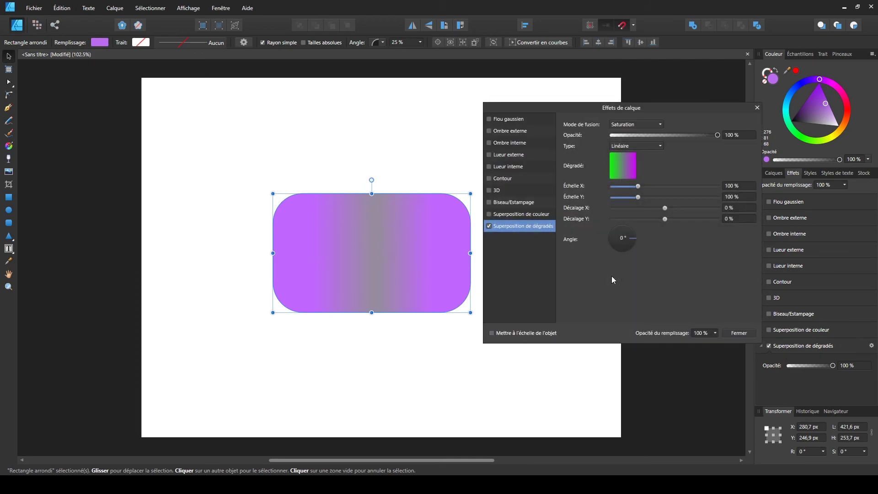
click(632, 246)
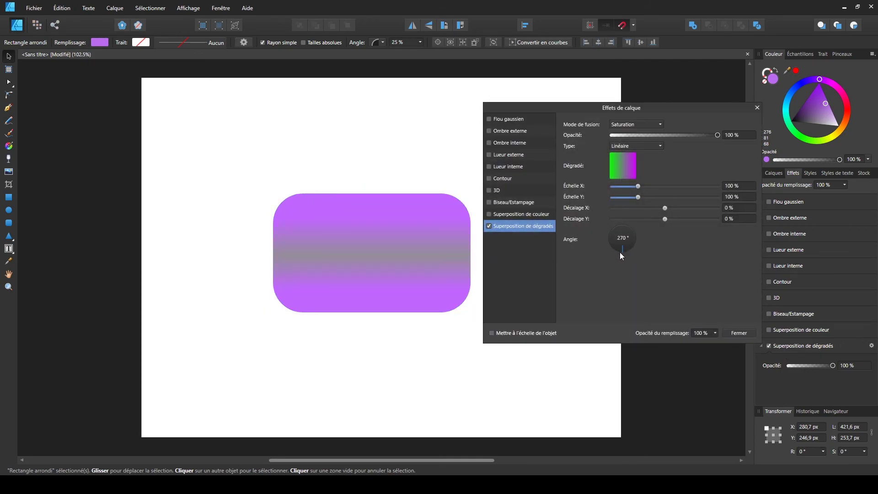
click(633, 125)
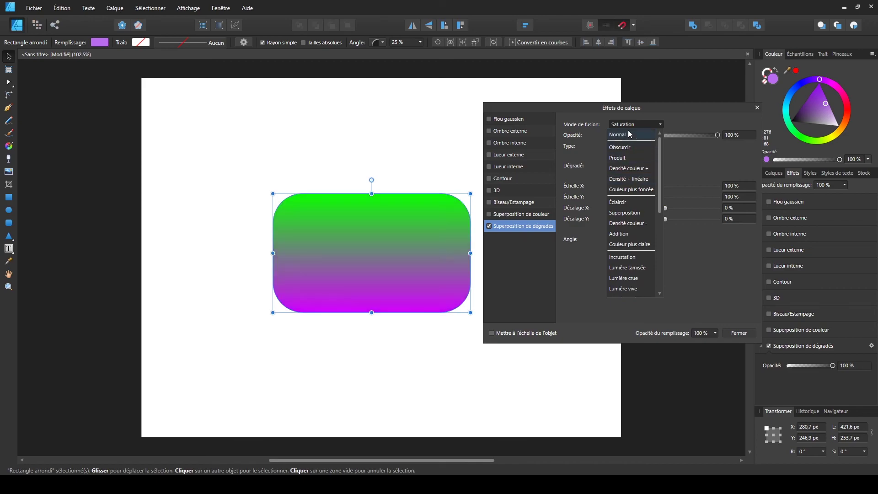
click(628, 132)
Try gradient overlay angles of 315° and 225°, close the effect settings and switch the gradient overlay off
click(630, 249)
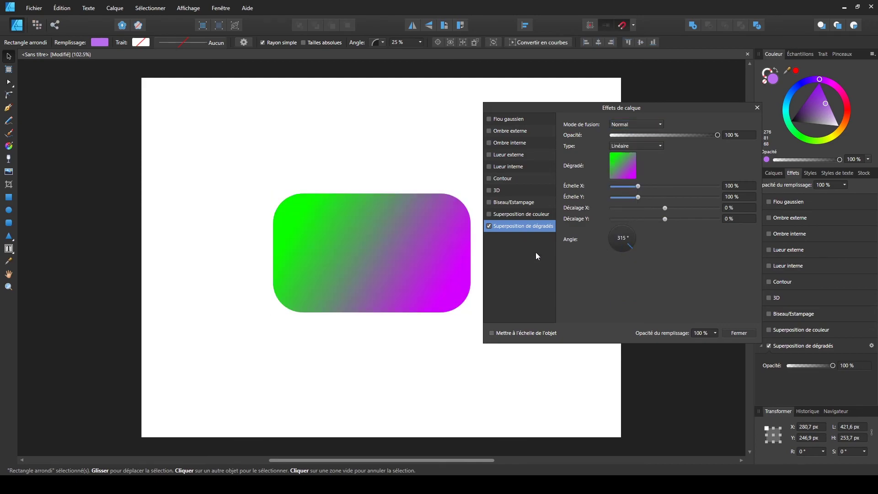
drag(631, 242, 595, 265)
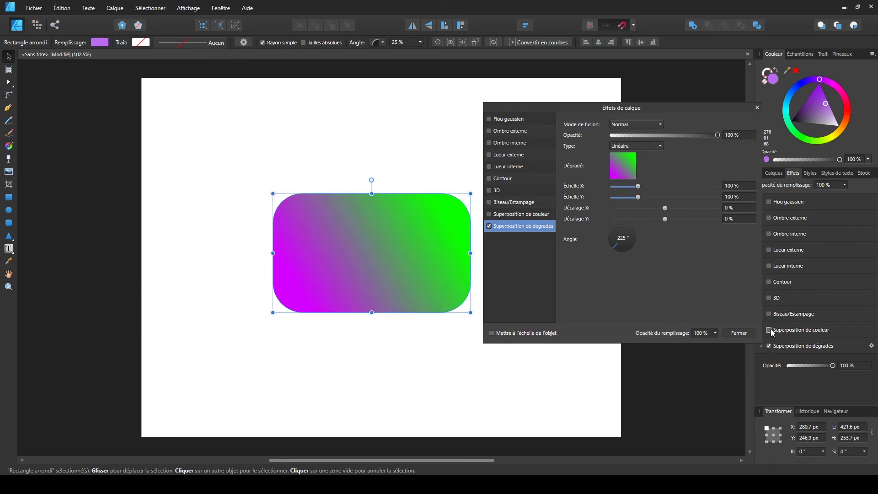
click(739, 333)
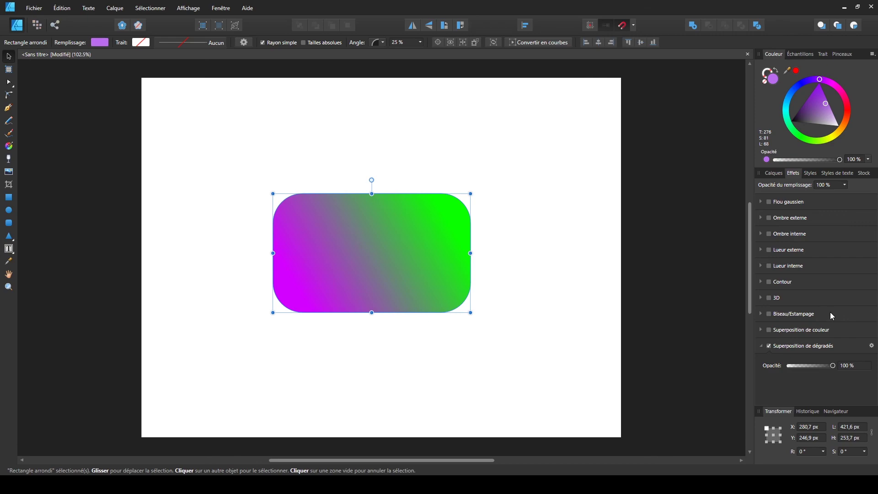
click(770, 345)
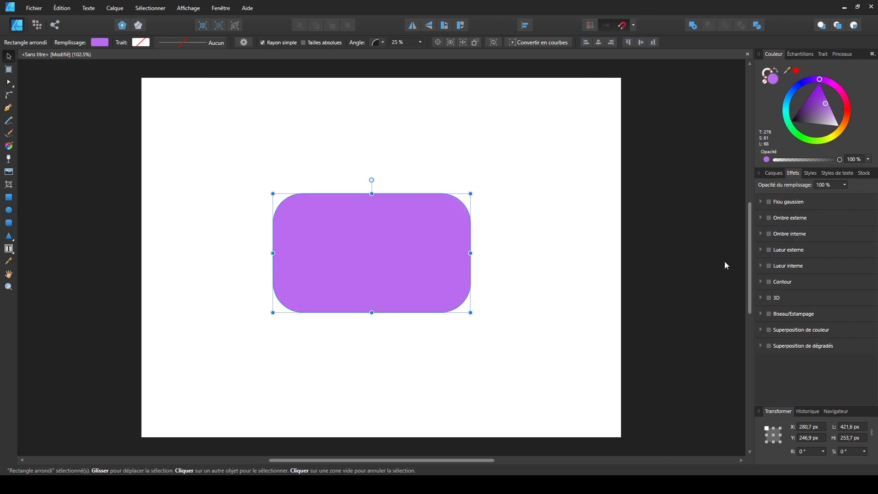